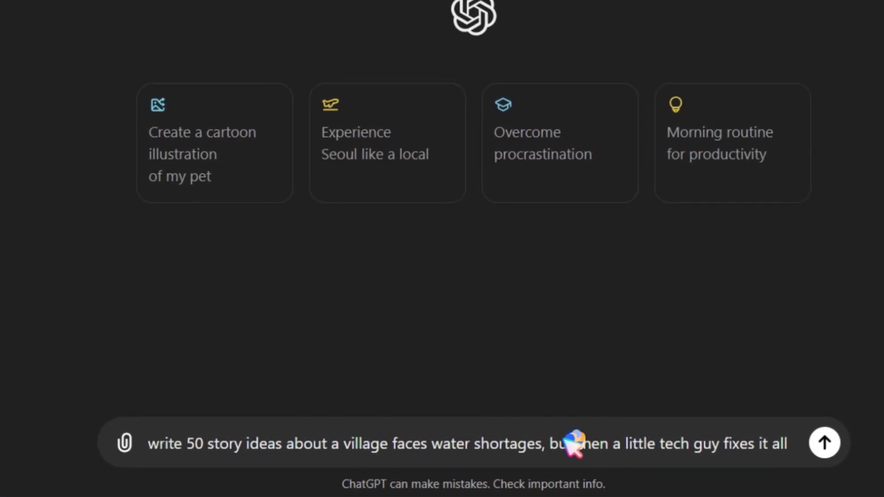
Remove 'but' from the prompt and send the story-ideas request
left_click(571, 438)
key("BackSpace")
key("BackSpace")
key("BackSpace")
key("BackSpace")
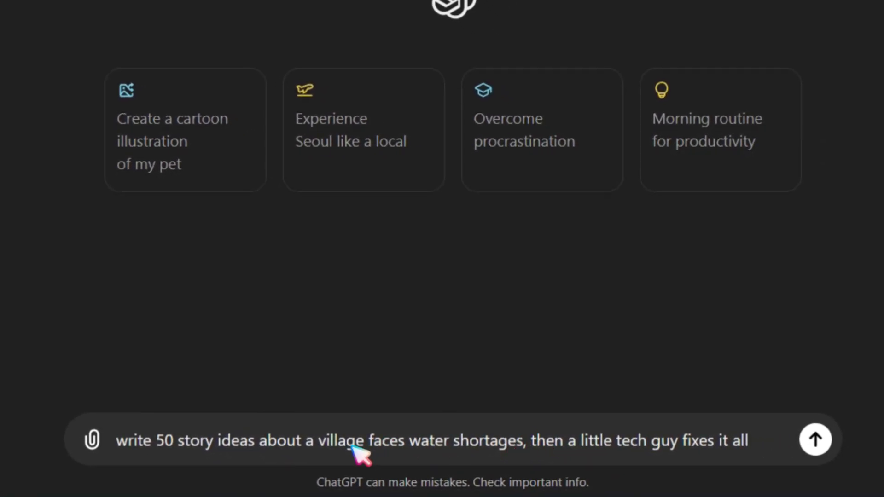
key("Return")
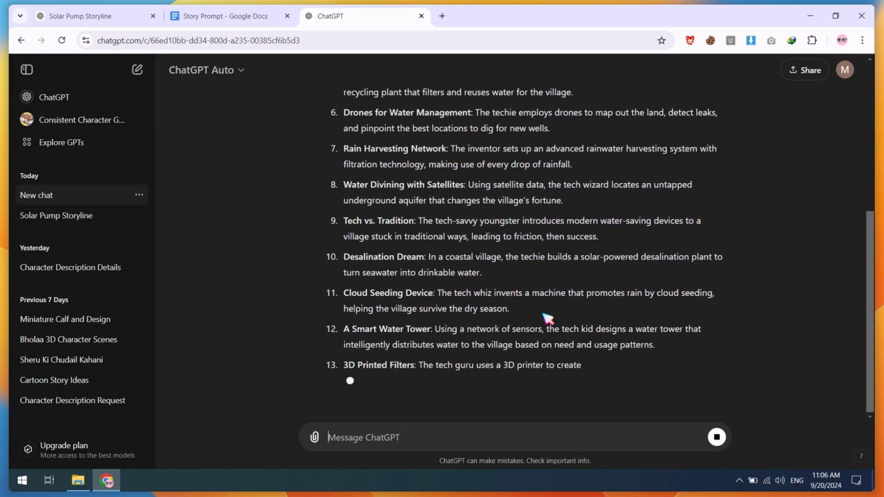
Select the first story idea and the drafted follow-up asking for a 6-image prompt story
scroll(548, 318, "up", 10)
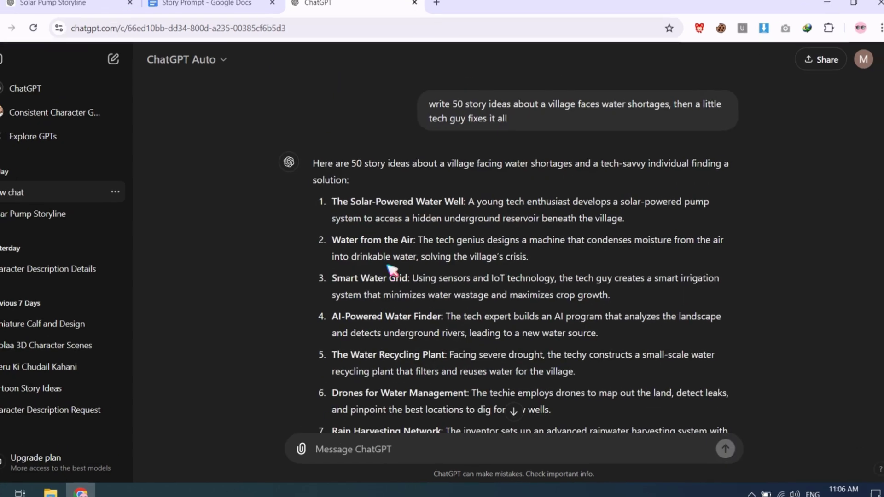
left_click_drag(157, 159, 226, 155)
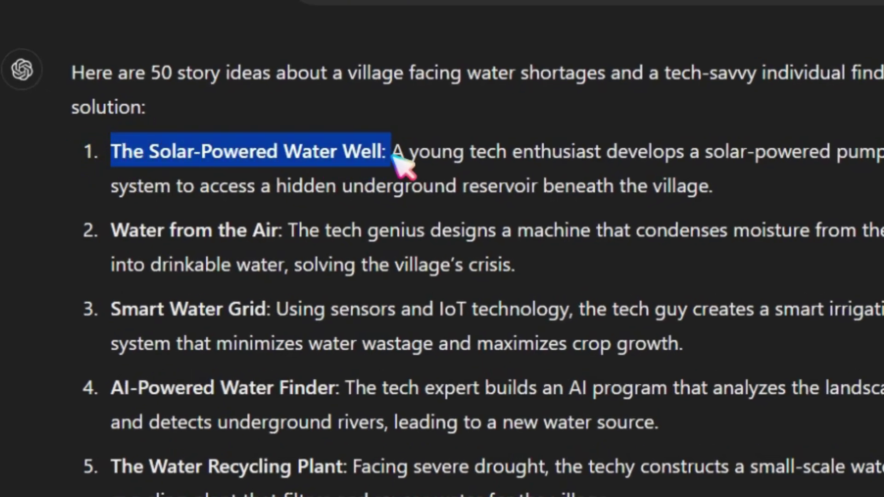
left_click_drag(737, 183, 74, 168)
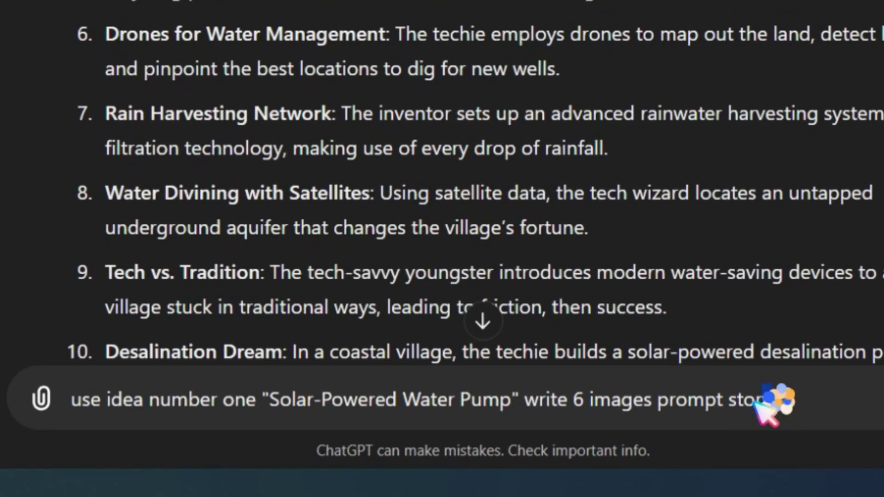
left_click_drag(762, 403, 92, 404)
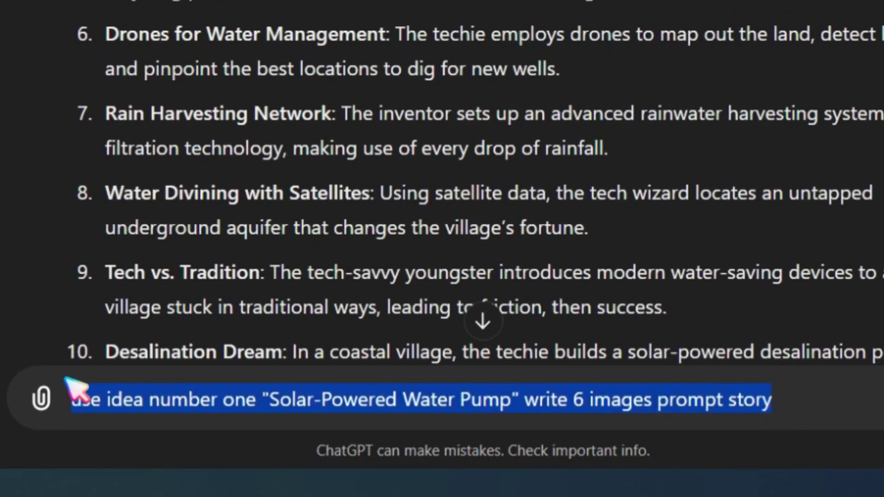
Scroll through the six-scene Solar-Powered Water Well prompt story in the reply
left_click(407, 405)
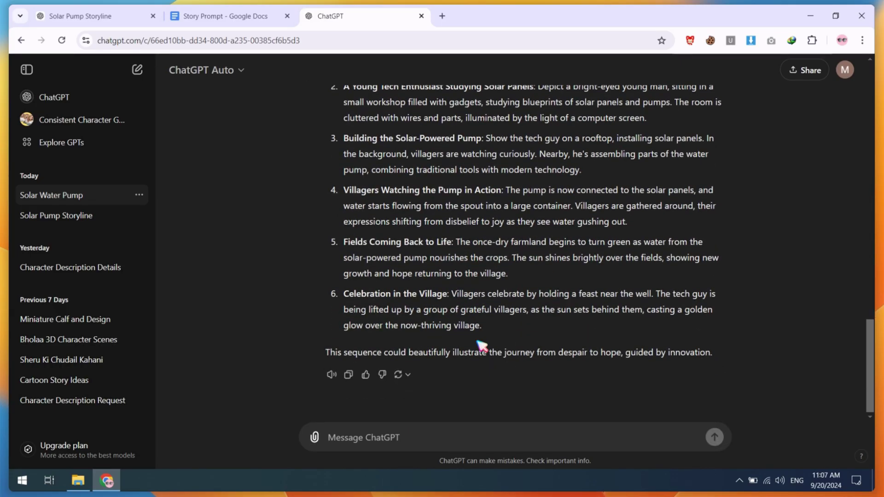
scroll(481, 346, "up", 2)
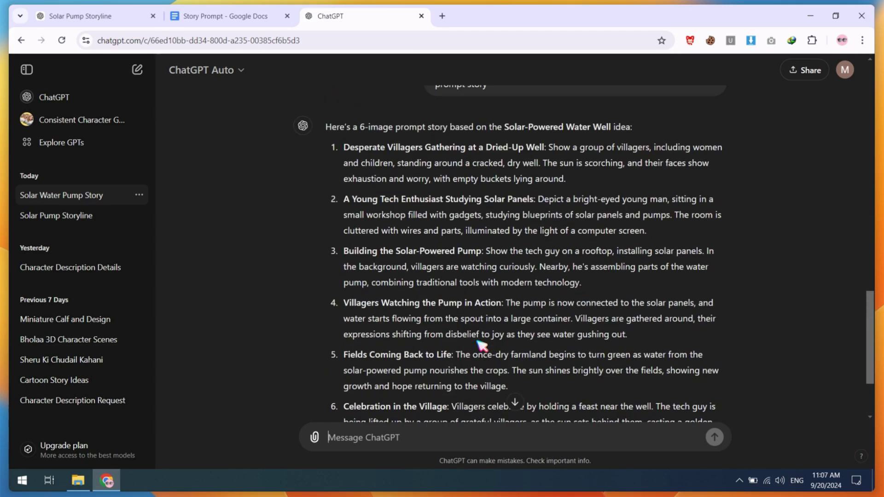
scroll(481, 346, "up", 1)
scroll(481, 345, "down", 1)
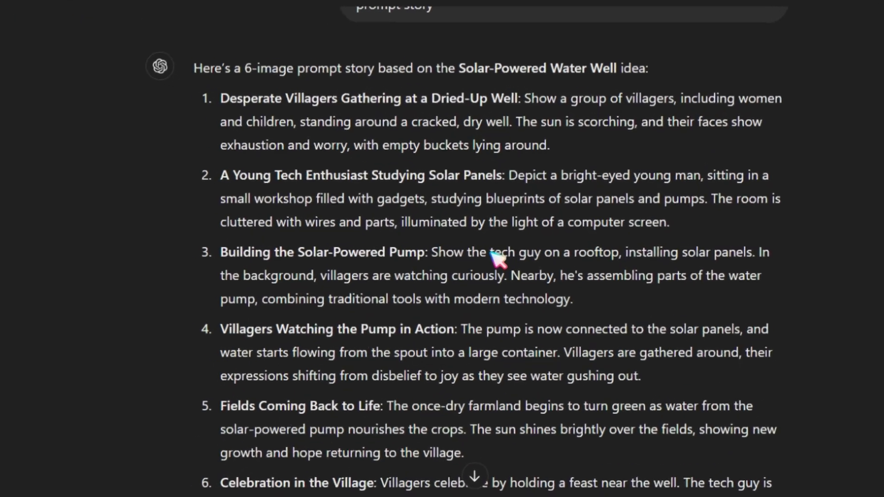
Select the scene 3 description of the tech guy installing rooftop panels
left_click_drag(525, 251, 558, 252)
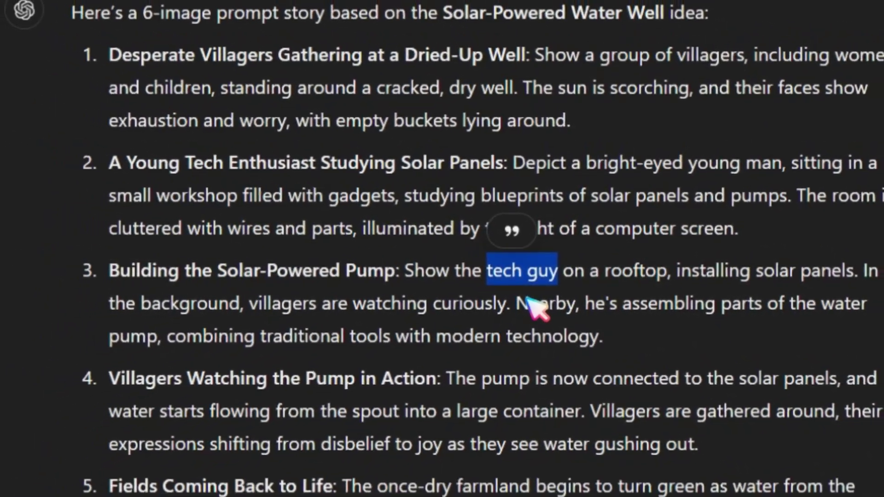
left_click(493, 289)
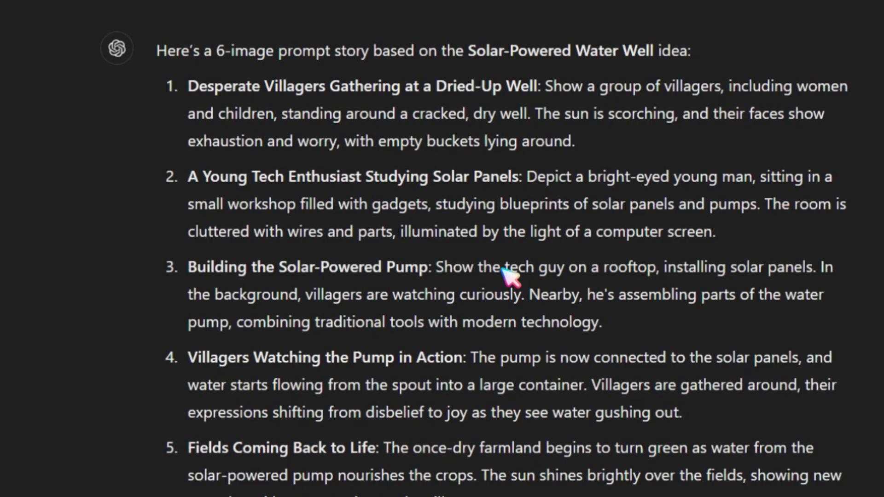
left_click_drag(505, 268, 564, 268)
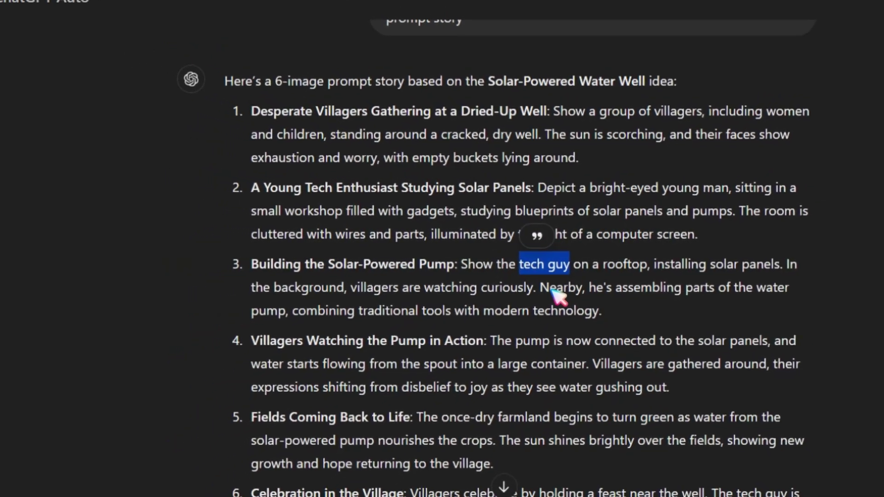
left_click(525, 268)
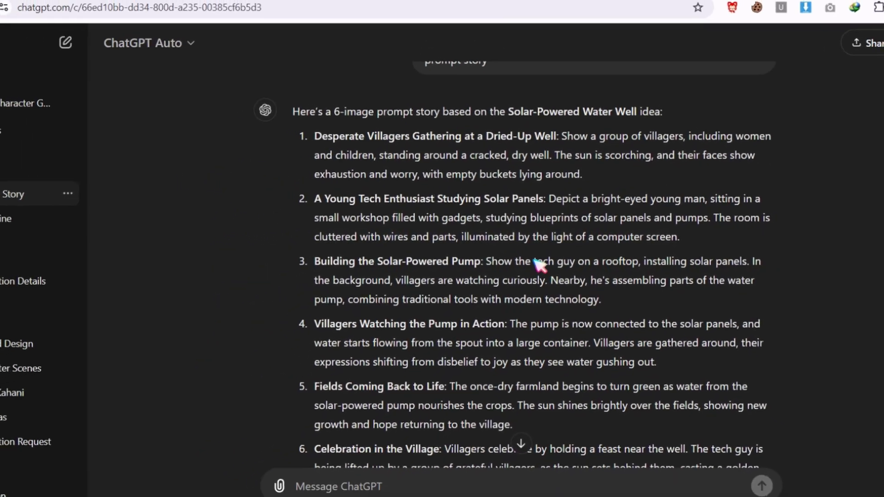
left_click_drag(534, 261, 574, 264)
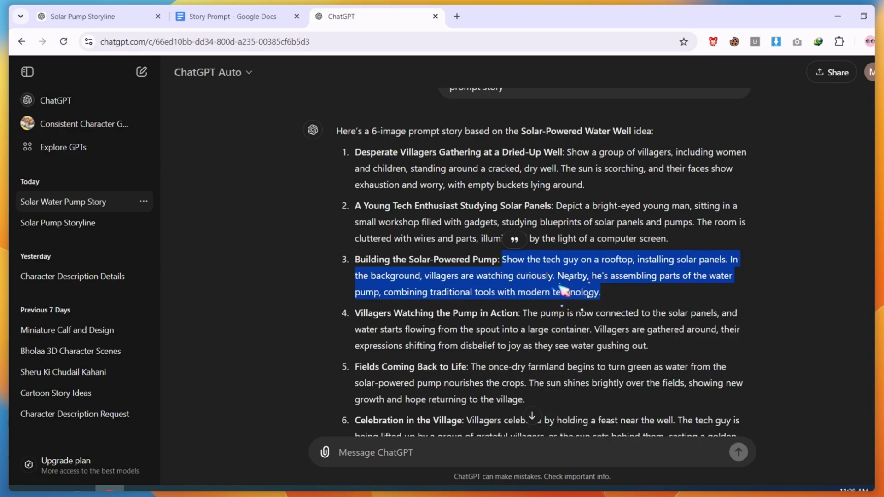
Search for 'bing image creator' in a new tab and open Image Creator
left_click(458, 15)
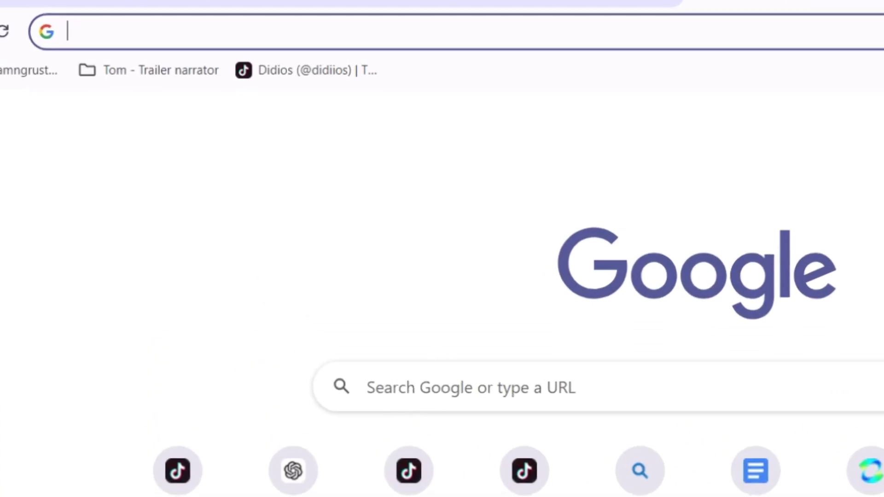
type("bin")
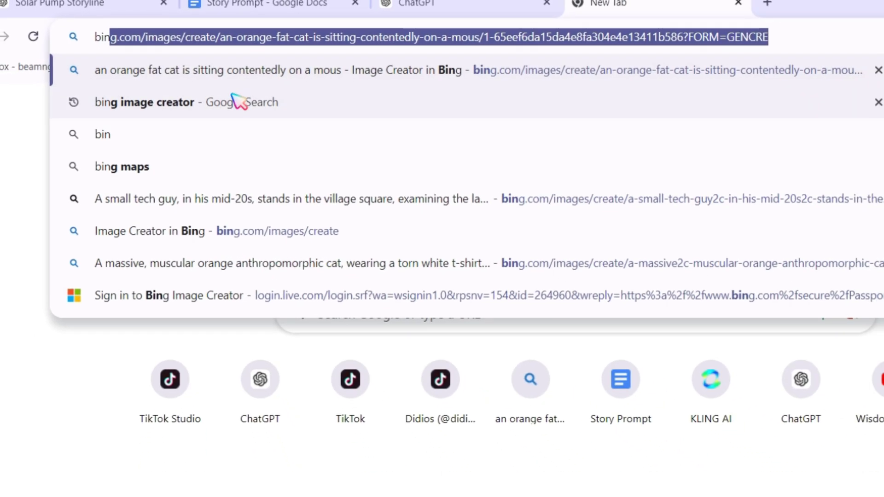
left_click(237, 101)
left_click(205, 184)
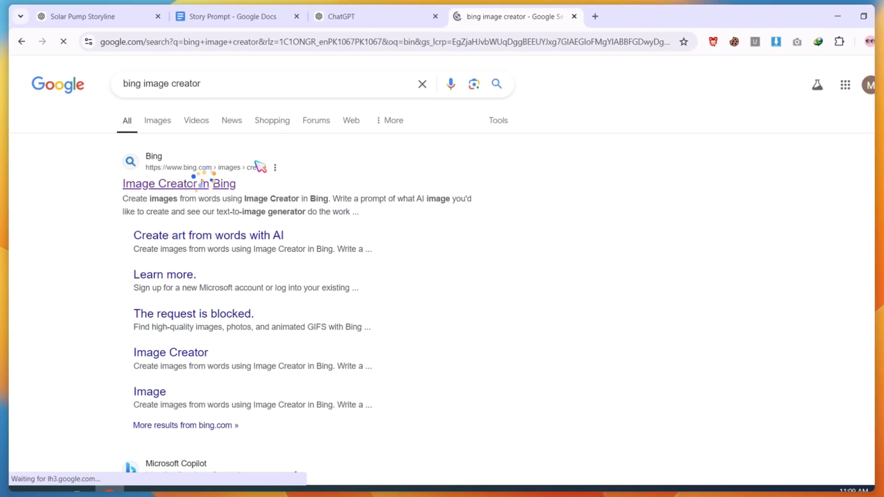
Generate images from the pasted scene 3 prompt and browse the four rooftop solar results
left_click(239, 124)
key("ctrl+v")
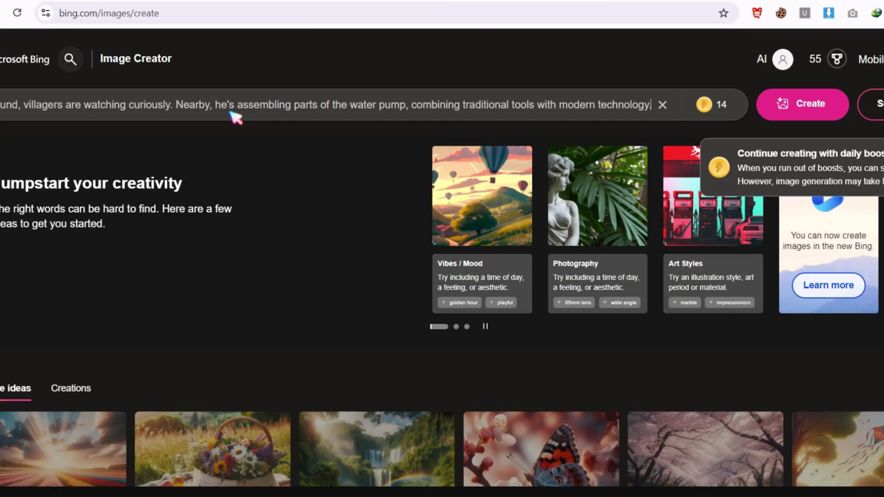
left_click(819, 105)
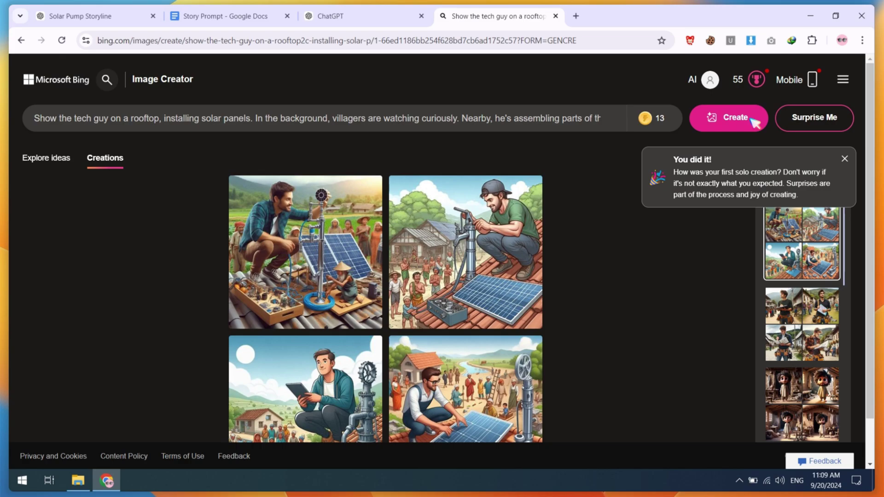
left_click(334, 258)
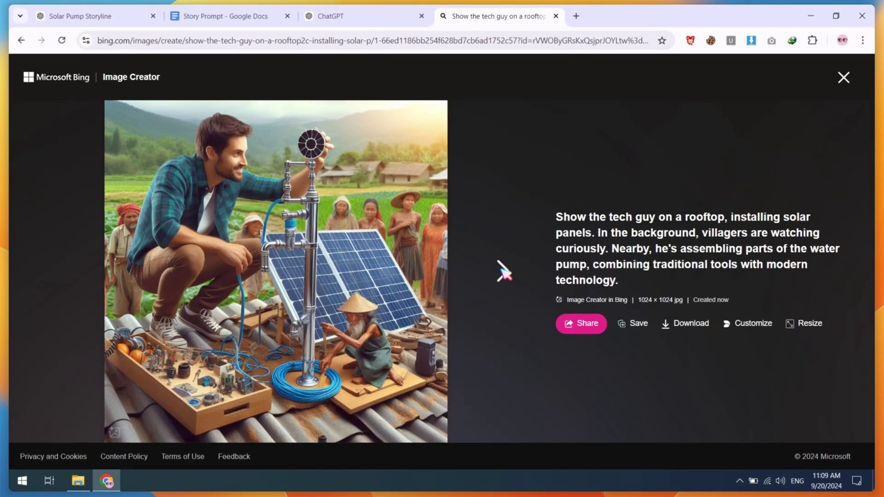
left_click(503, 272)
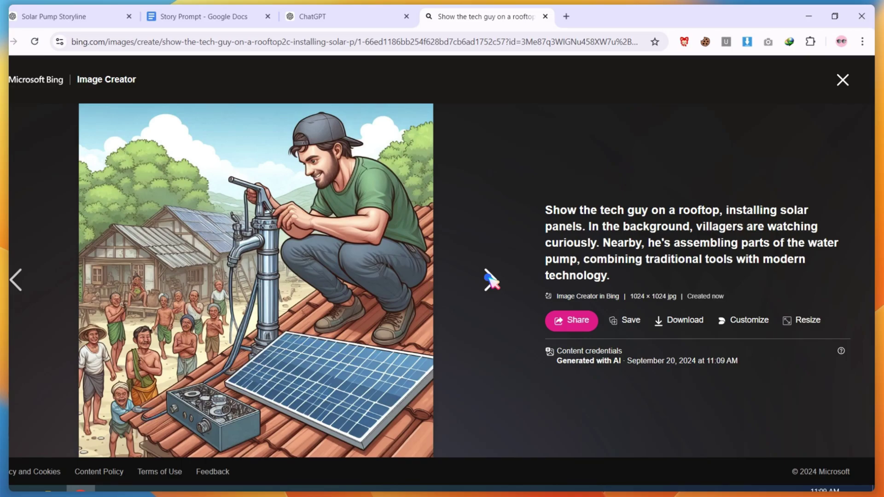
left_click(489, 280)
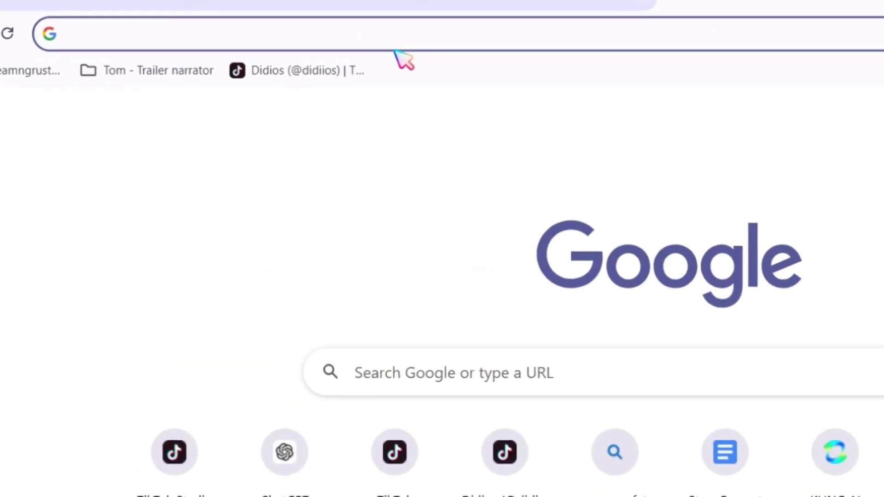
Search Google Images for AI cartoon pictures
type("ca")
key("BackSpace")
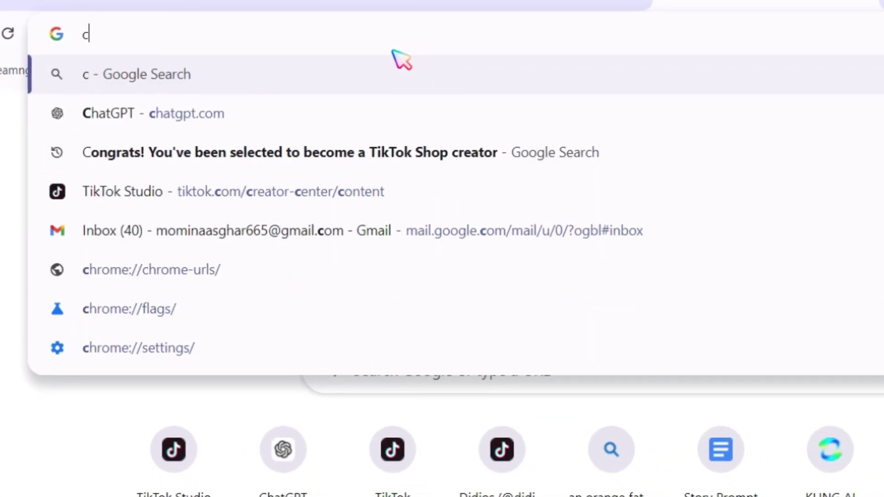
key("BackSpace")
type("a")
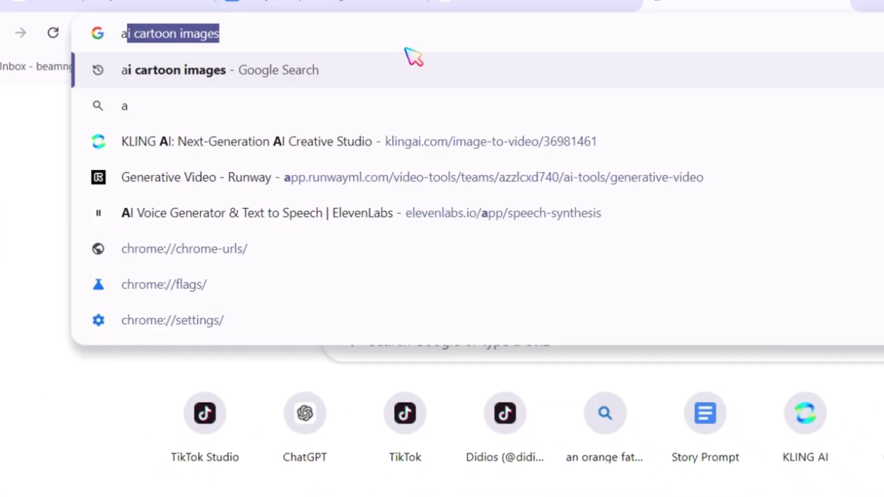
type("i")
key("Return")
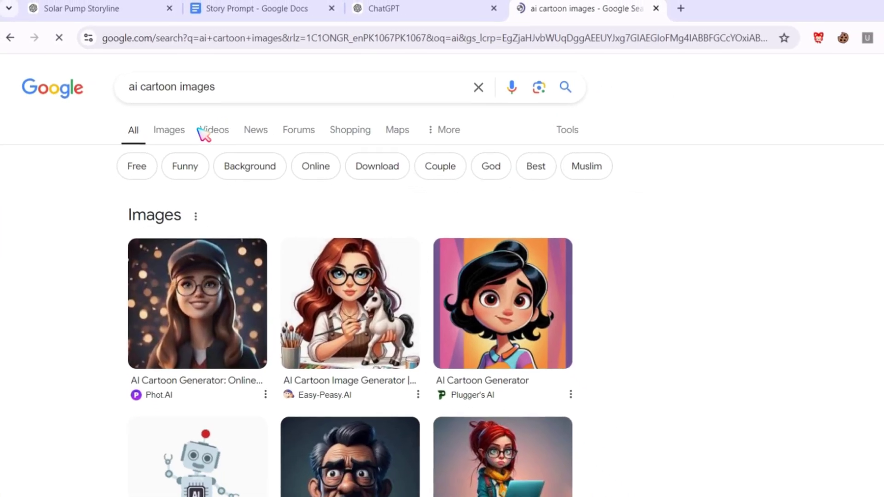
left_click(176, 135)
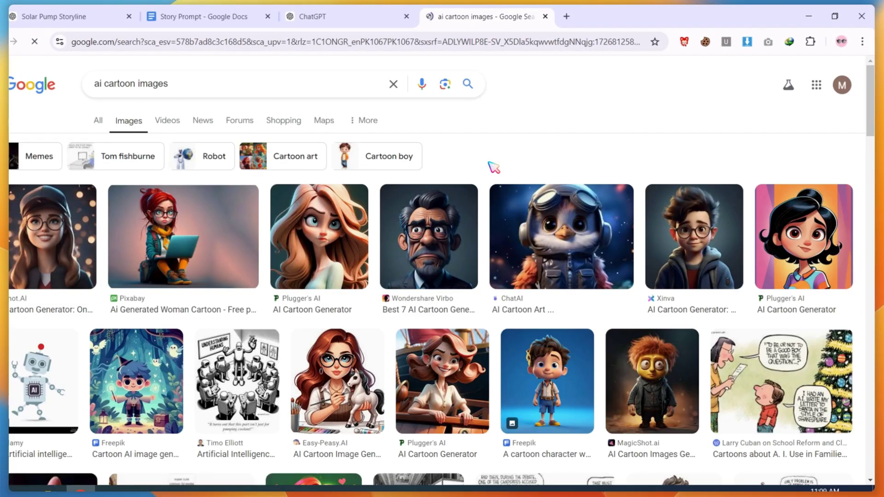
scroll(493, 168, "down", 3)
Save the MagicShot.ai orange-haired cartoon as ai-generated-cartoon-big-eye-cartoon.webp
left_click(641, 267)
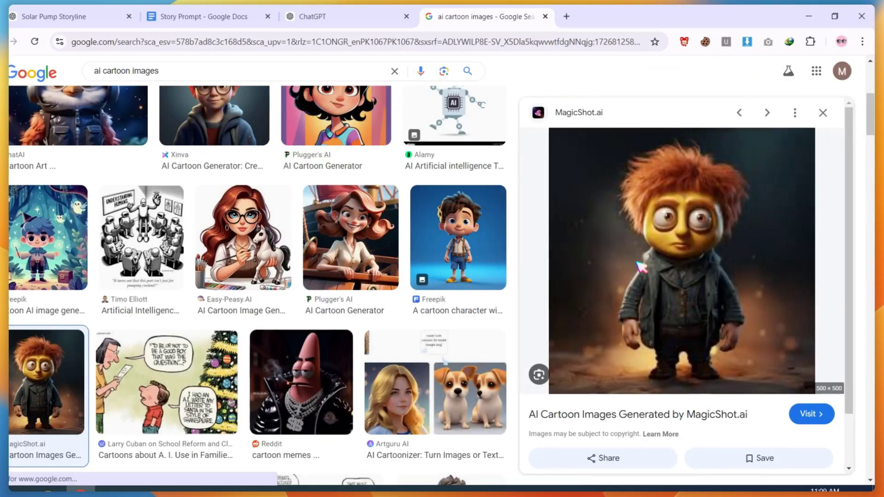
right_click(647, 251)
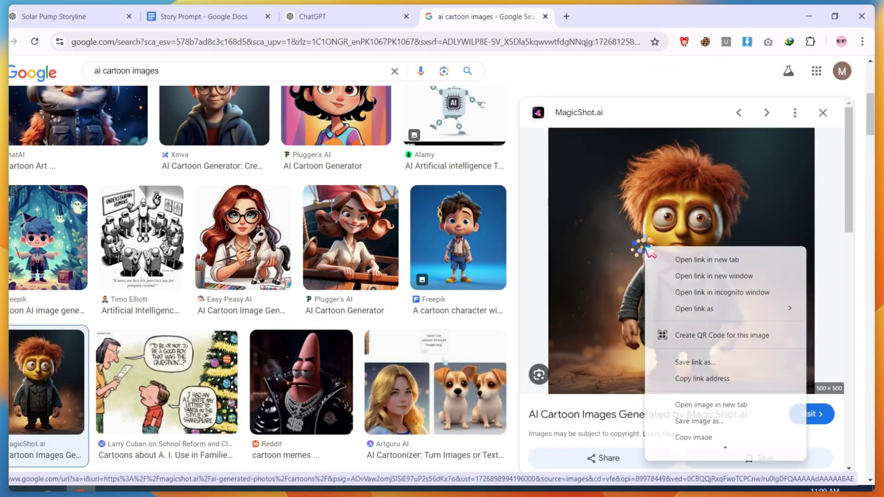
left_click(719, 417)
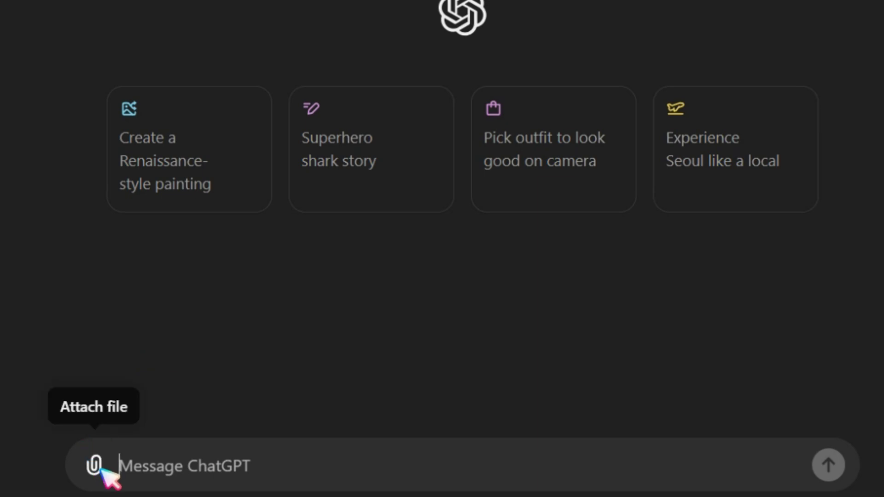
Attach the downloaded cartoon image and ask ChatGPT for a one-line description of it
left_click(98, 467)
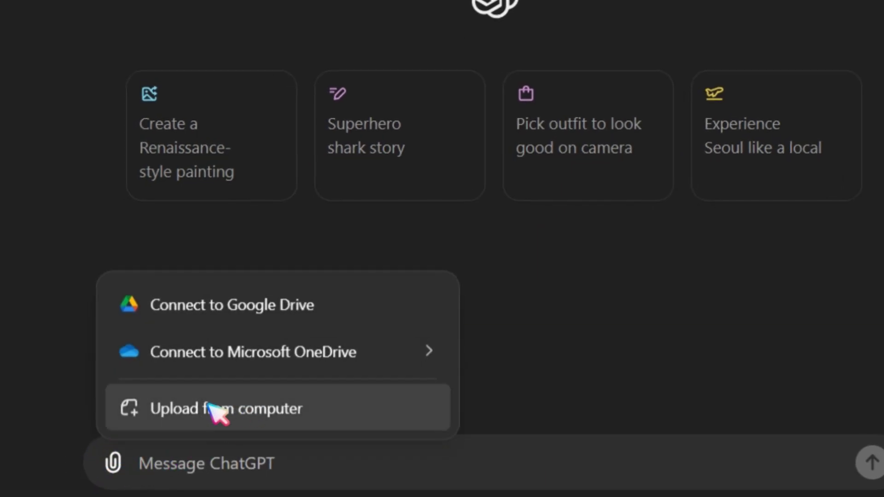
left_click(212, 408)
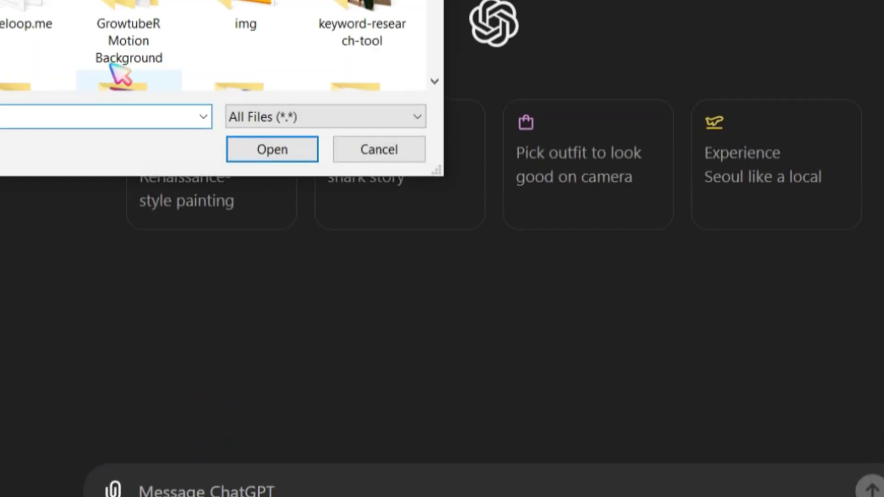
double_click(115, 61)
left_click(236, 460)
type("wr")
type("ite the details of this character in one line")
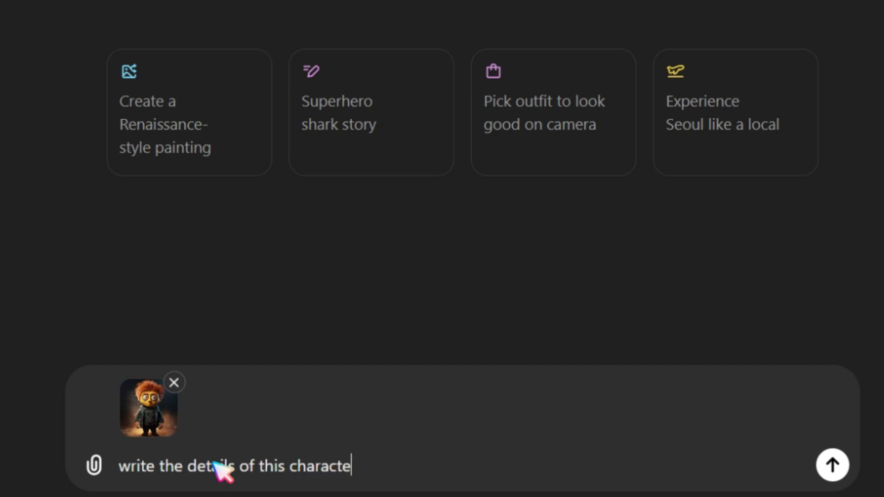
key("Return")
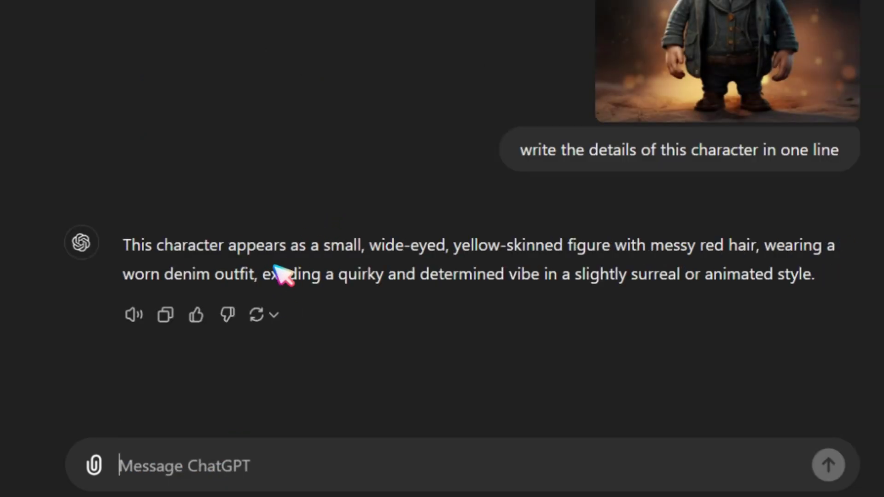
Select ChatGPT's one-line description of the messy-red-haired, denim-clad figure to copy it
left_click_drag(130, 251, 853, 276)
left_click(754, 221)
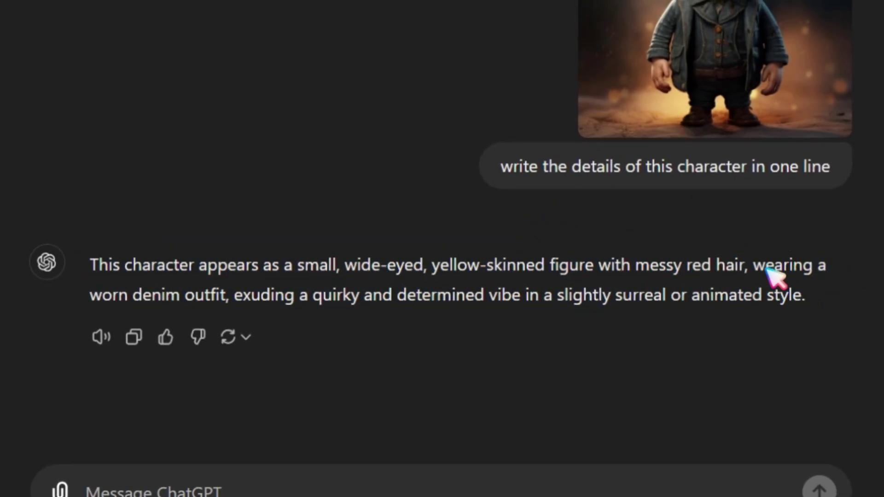
left_click_drag(809, 296, 103, 267)
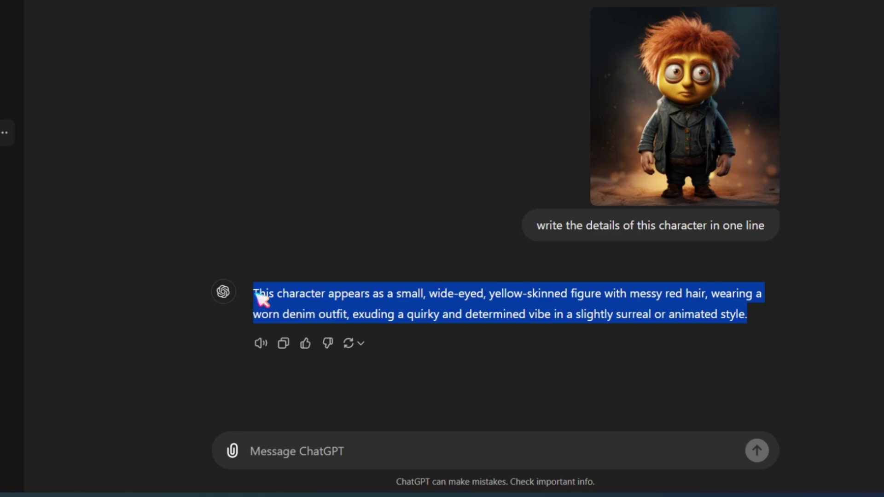
right_click(237, 289)
Copy the character description and select the description text in the Story Prompt document
left_click(325, 90)
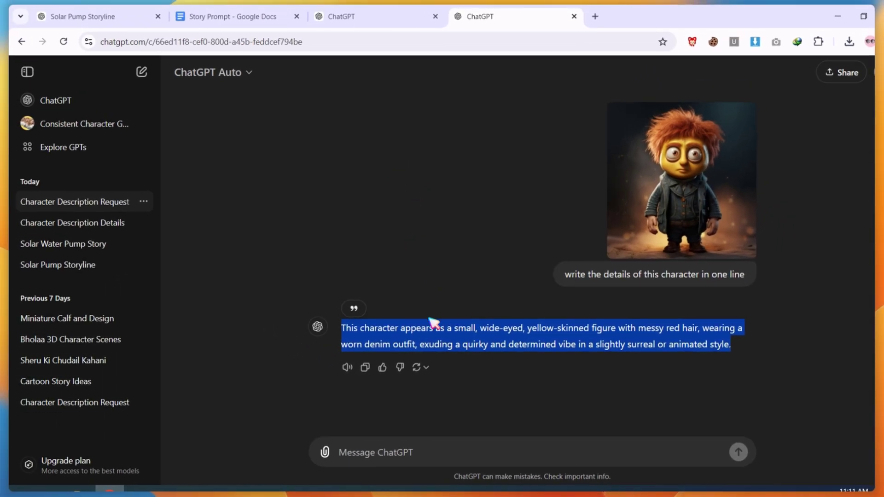
left_click(243, 18)
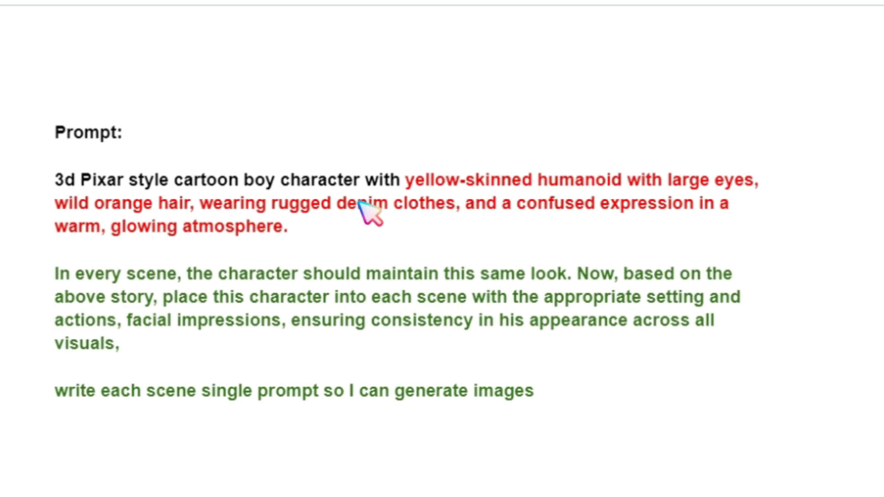
left_click_drag(56, 178, 291, 228)
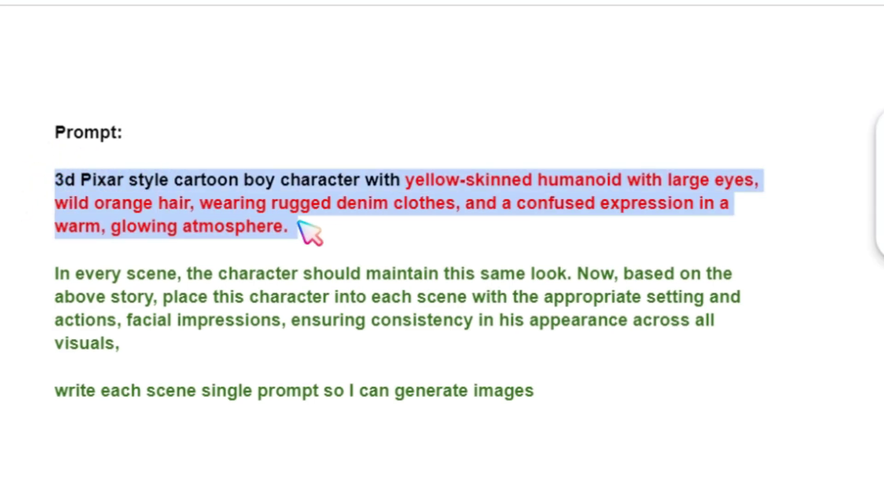
left_click_drag(57, 274, 567, 407)
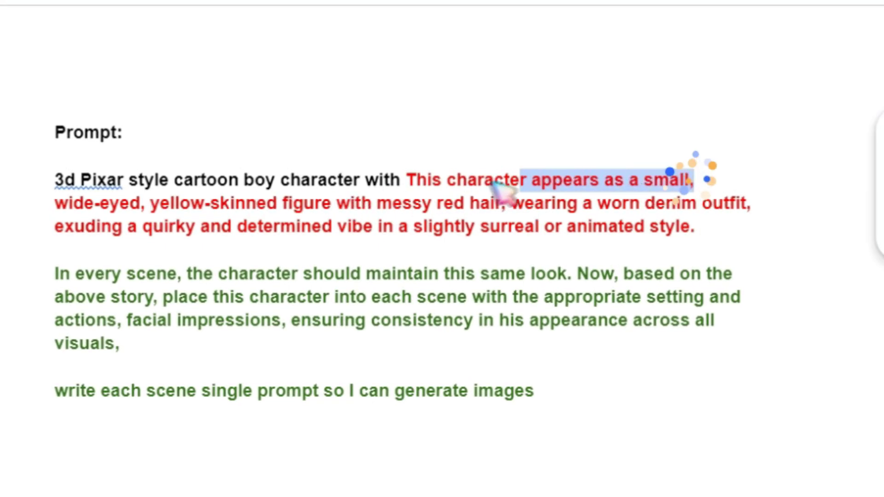
Trim the pasted description's redundant opening phrase and select the whole prompt from '3d Pixar' to 'images'
left_click_drag(415, 186, 411, 186)
key("BackSpace")
key("BackSpace")
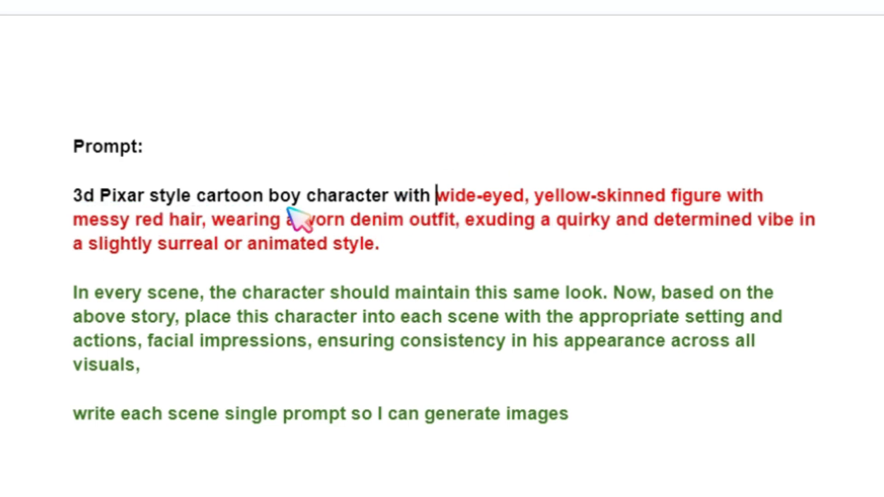
left_click_drag(570, 414, 72, 195)
right_click(144, 208)
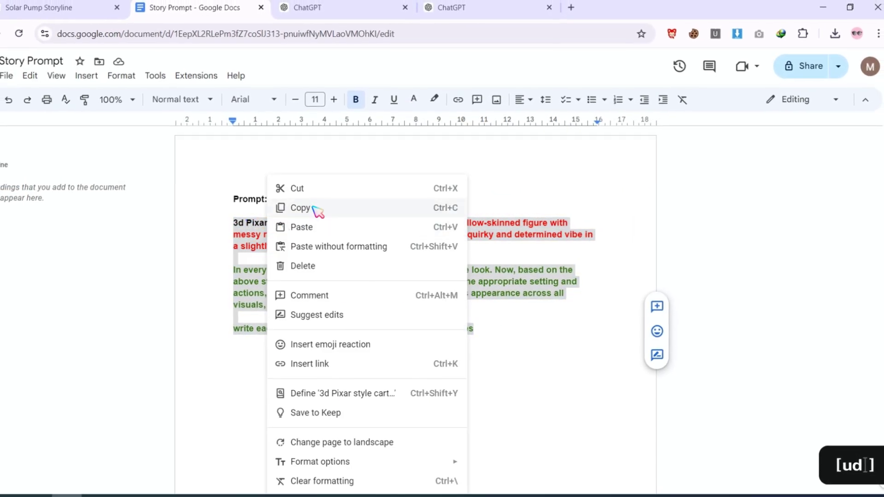
Copy the full Pixar character prompt and send it in the Solar-Powered Water Well chat
left_click(314, 209)
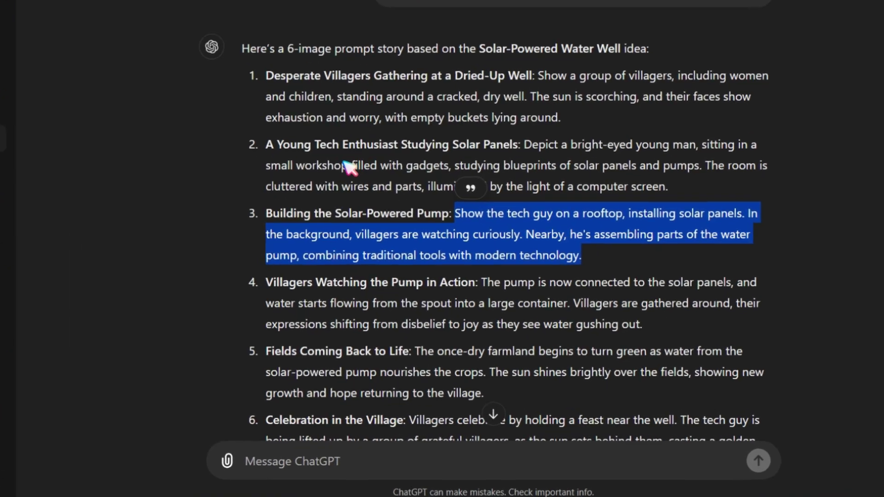
left_click(349, 167)
scroll(349, 167, "down", 5)
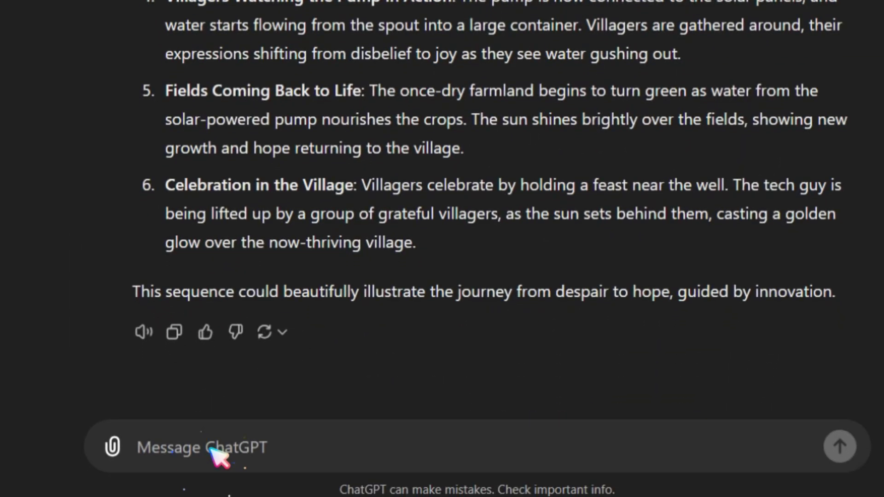
left_click(210, 449)
key("ctrl+v")
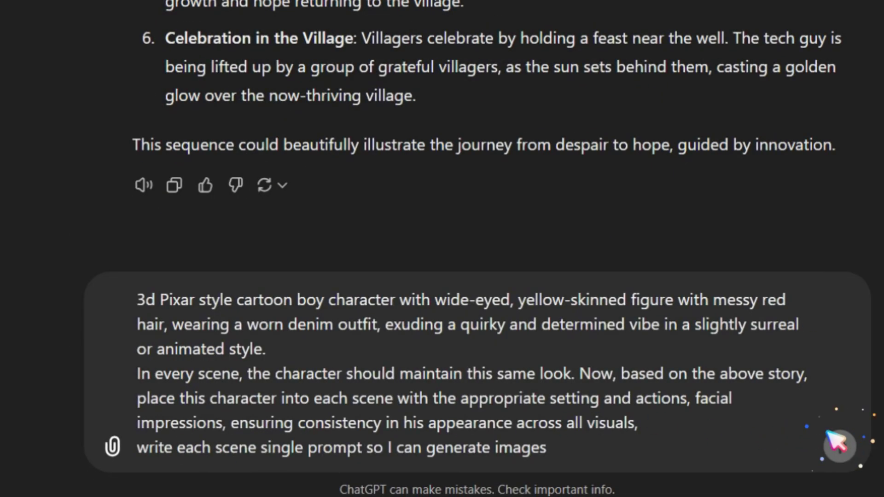
left_click(839, 444)
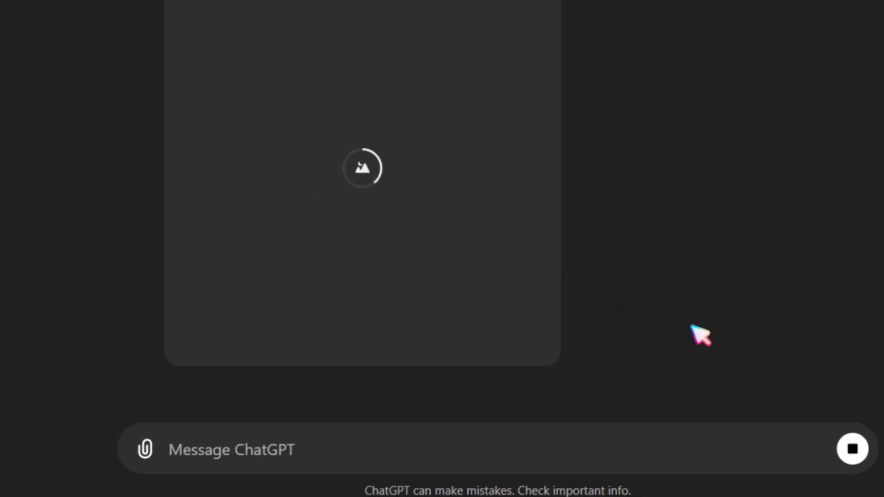
Stop the image generation, enter 'only prompt', then delete the leftover follow-up text
left_click(853, 449)
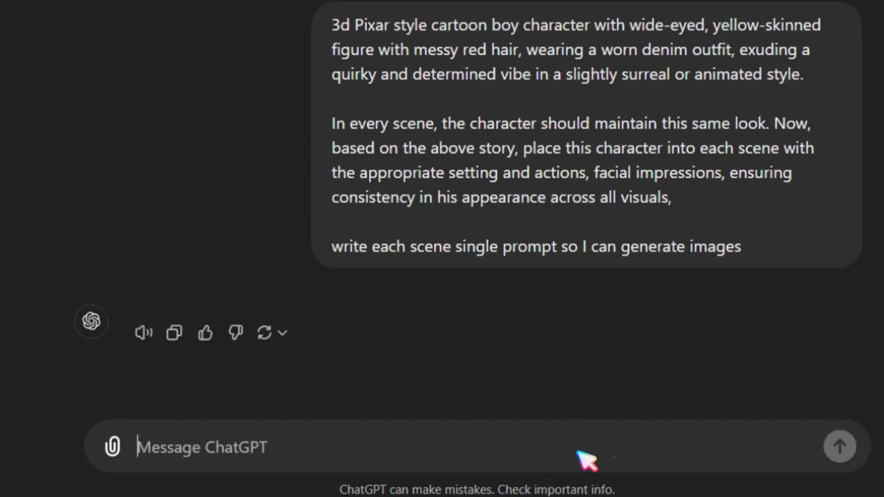
type("only prompt")
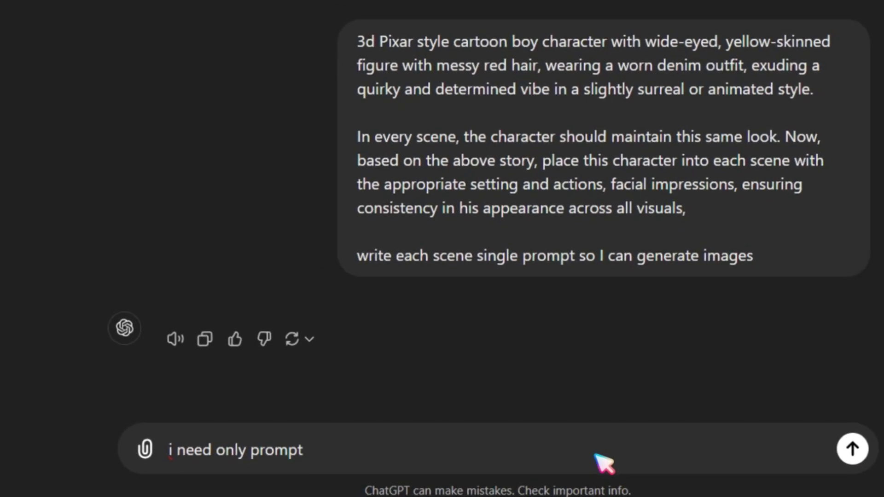
key("Return")
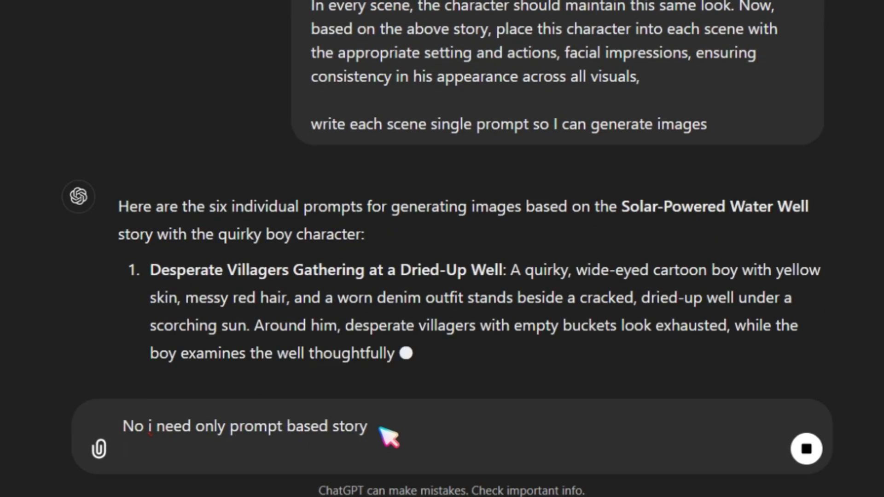
left_click_drag(394, 442, 117, 419)
key("BackSpace")
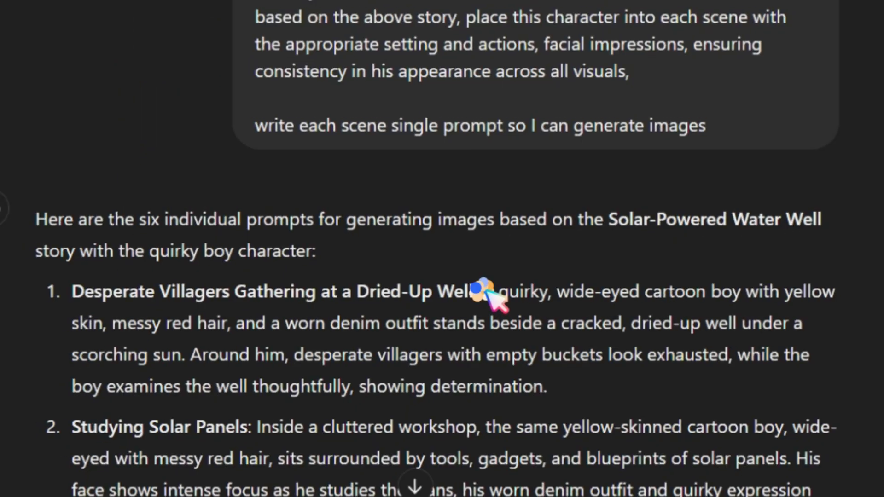
Copy the first scene's image prompt from ChatGPT's reply
left_click_drag(547, 306, 598, 378)
right_click(558, 343)
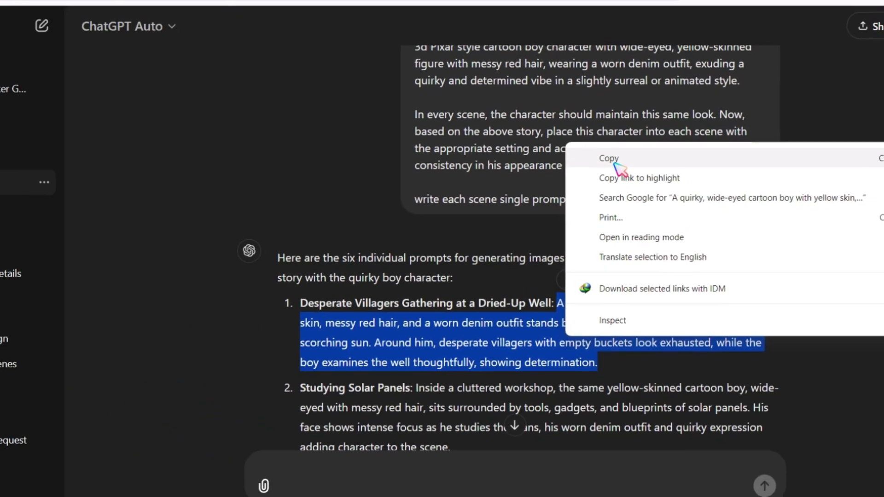
left_click(608, 136)
Find the Krea.ai website in a new tab and open its Flux image generator
key("ctrl+t")
type("krea")
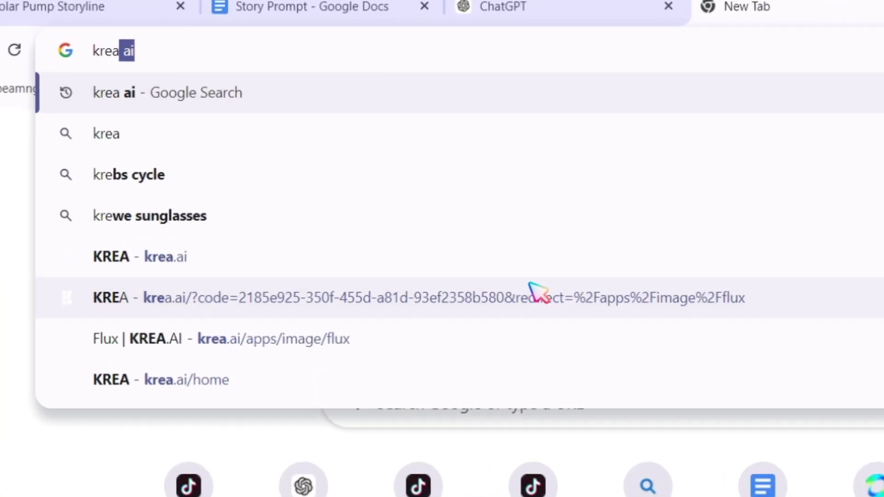
key("Return")
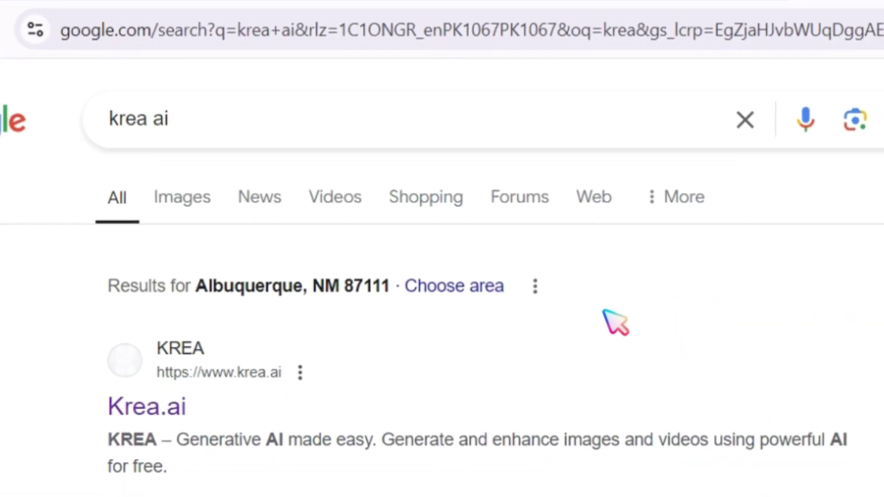
left_click(138, 449)
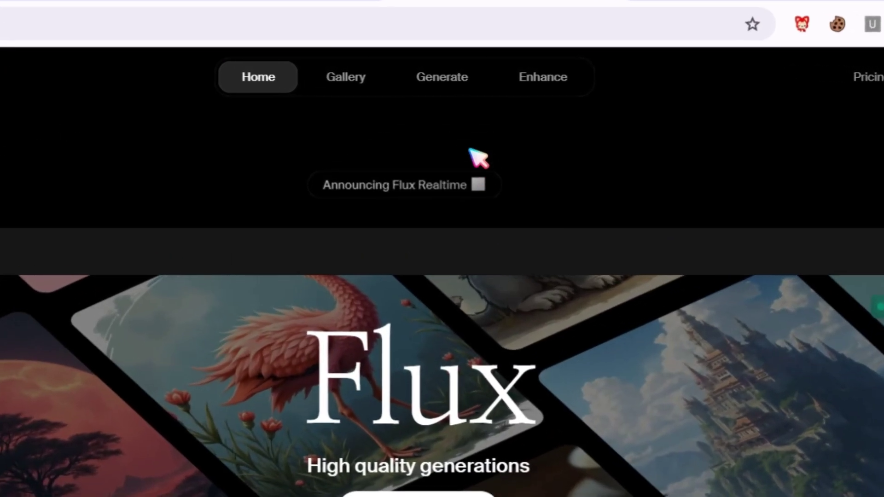
mouse_move(455, 75)
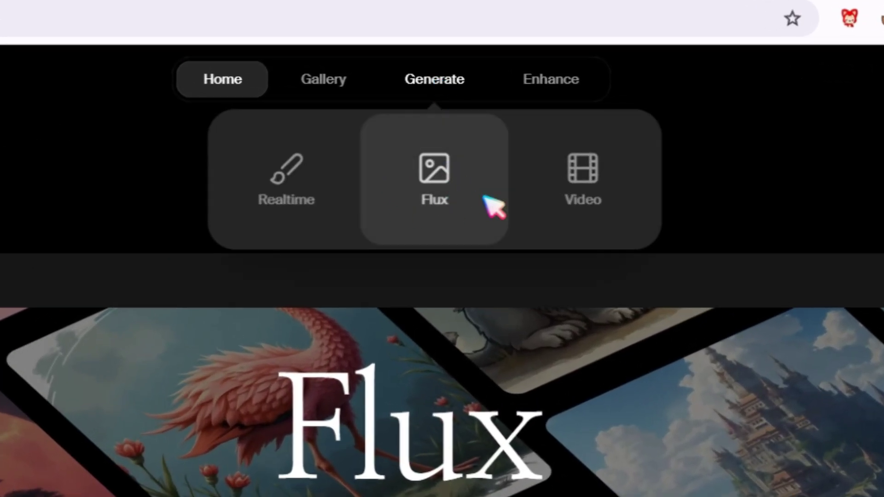
left_click(460, 199)
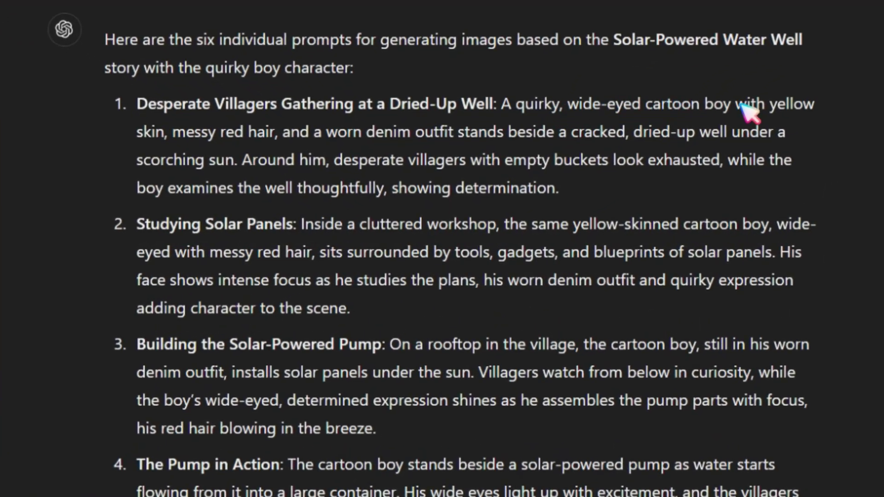
Copy the full scene 3 'Building the Solar-Powered Pump' description from ChatGPT's reply
left_click_drag(706, 104, 299, 112)
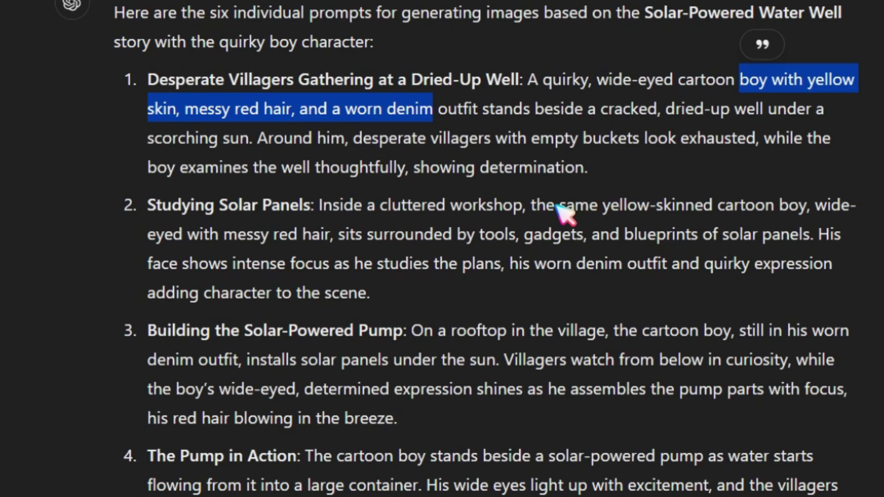
left_click_drag(557, 205, 711, 198)
left_click_drag(824, 203, 451, 245)
scroll(449, 257, "down", 3)
left_click(392, 315)
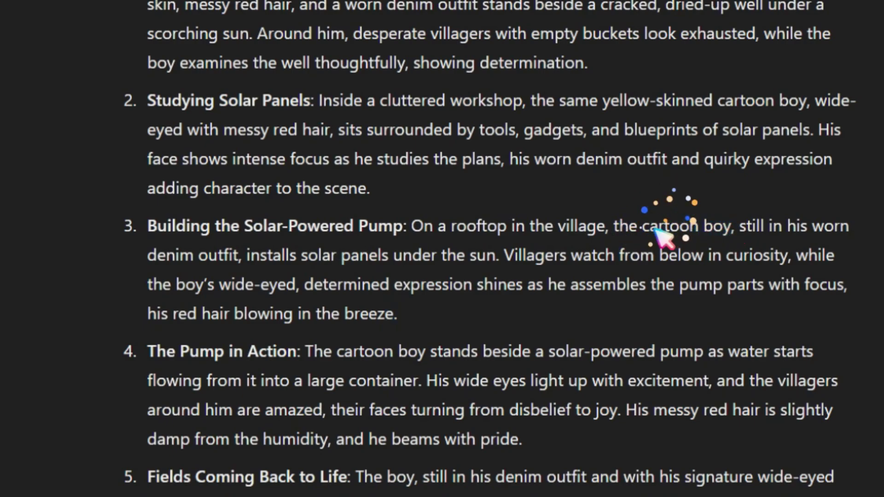
left_click_drag(479, 318, 413, 227)
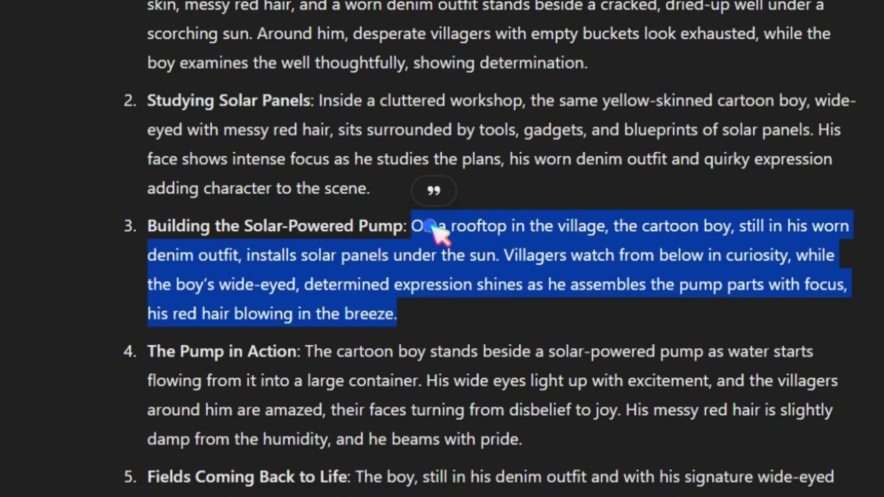
right_click(432, 227)
left_click(477, 266)
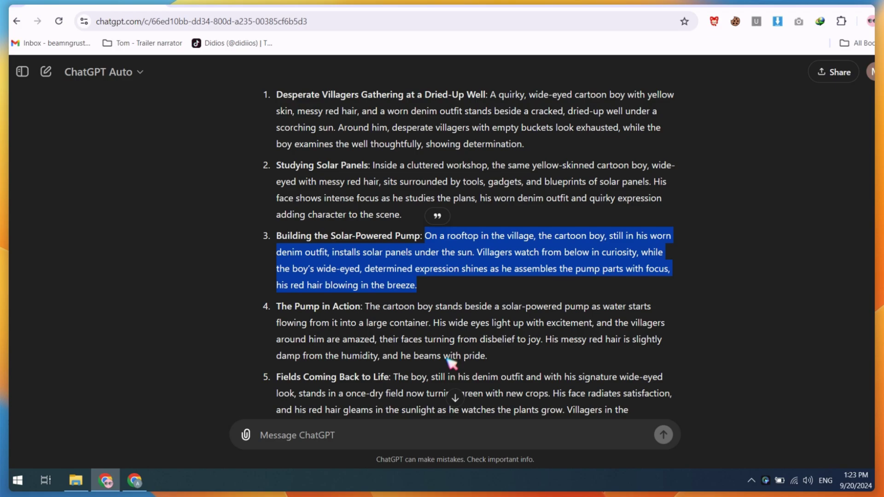
Copy the rooftop solar-panel scene paragraph from the Story Prompt document
key("ctrl+Tab")
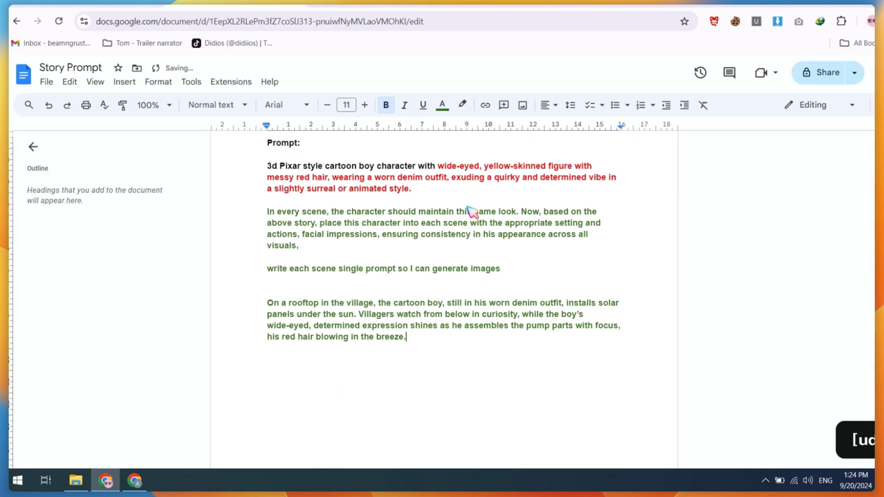
left_click_drag(412, 189, 265, 170)
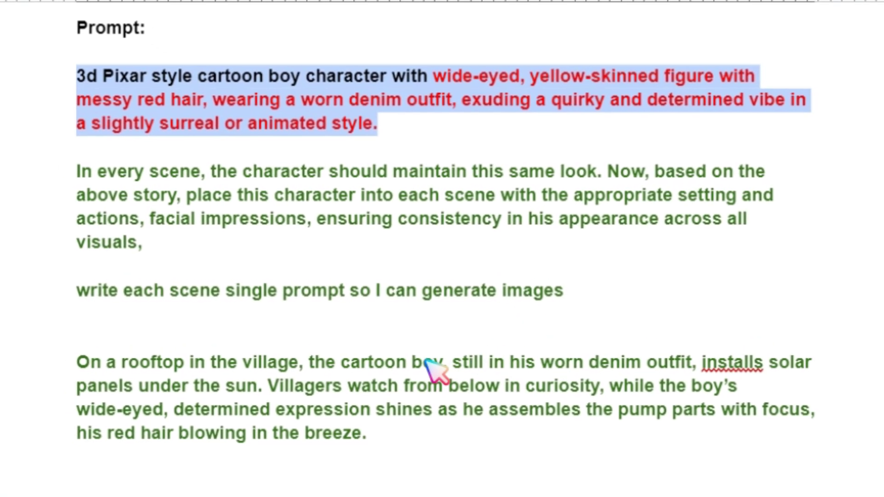
double_click(429, 363)
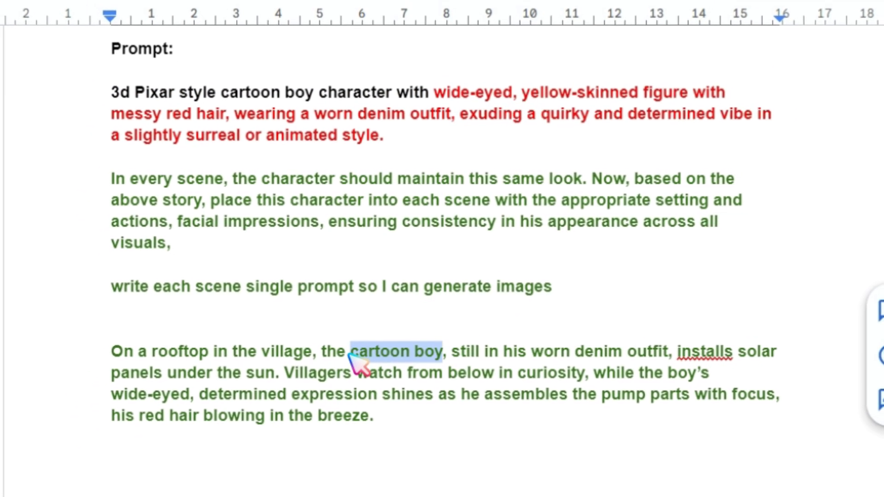
left_click_drag(643, 463, 135, 353)
right_click(154, 349)
left_click(230, 154)
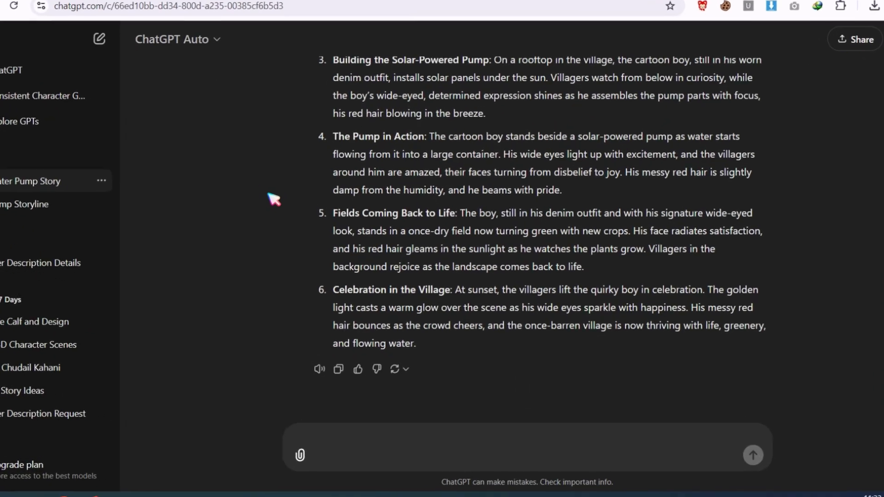
Ask ChatGPT to 'Now write narration line for each scene' and send it
type("Now write narration line for each scene")
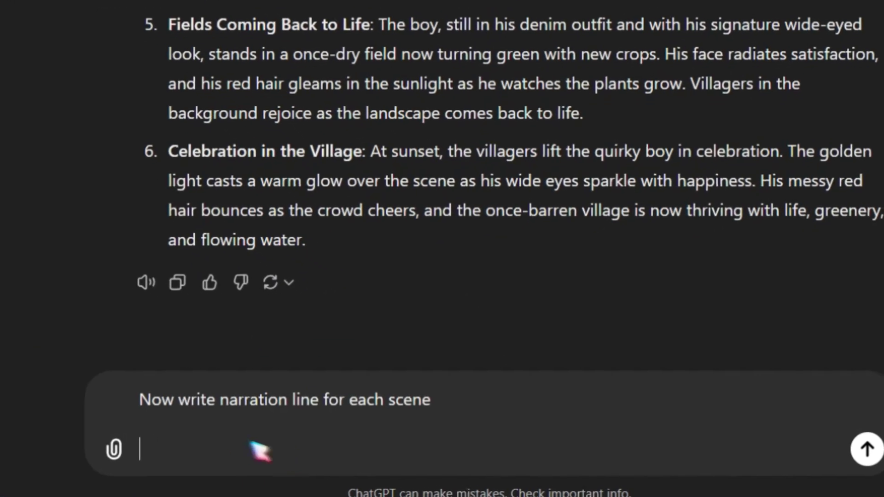
left_click_drag(96, 396, 412, 416)
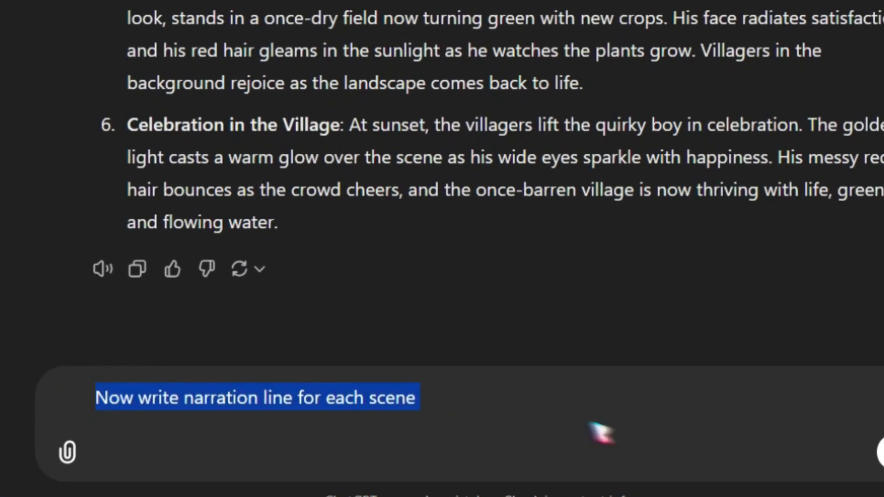
key("Return")
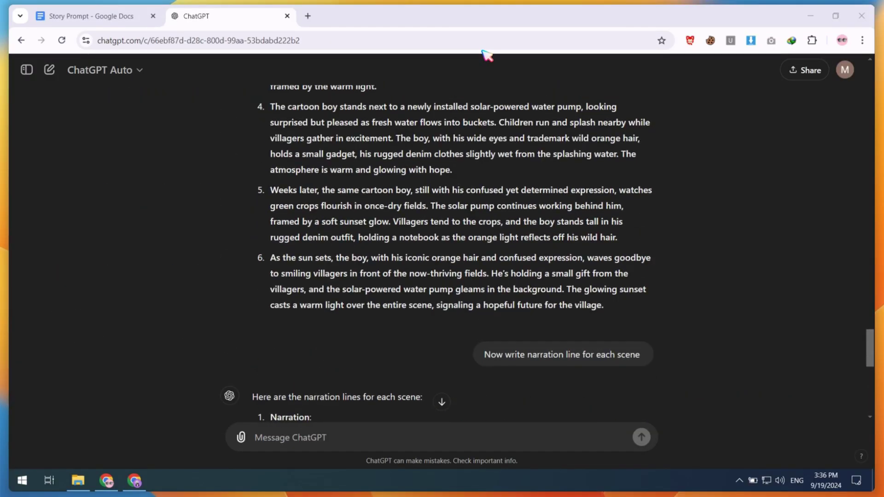
scroll(486, 54, "up", 6)
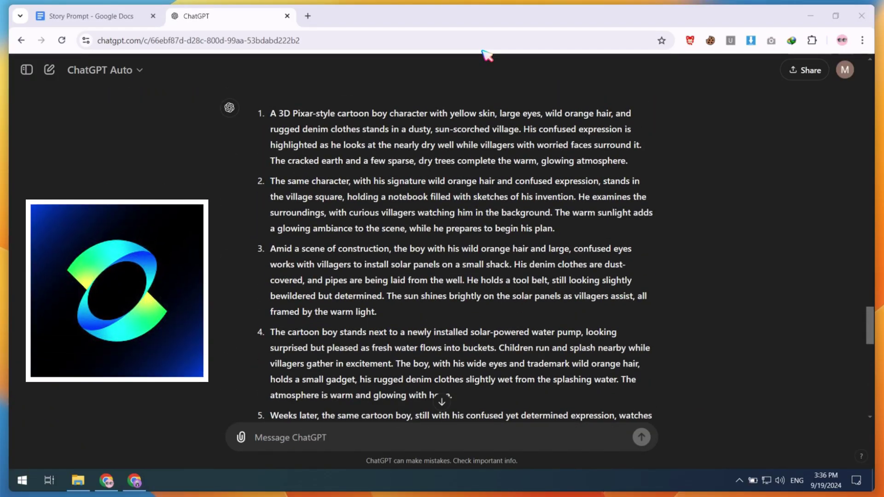
Search Google for runwayml in a new tab
key("ctrl+t")
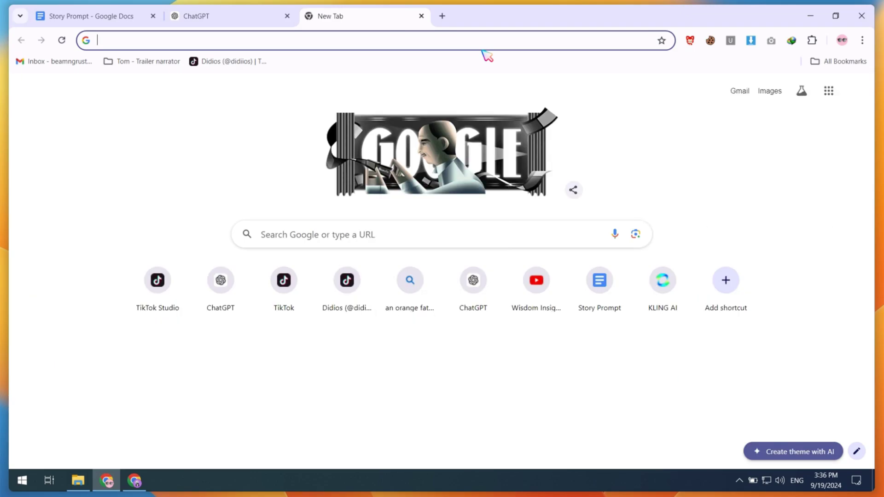
type("run")
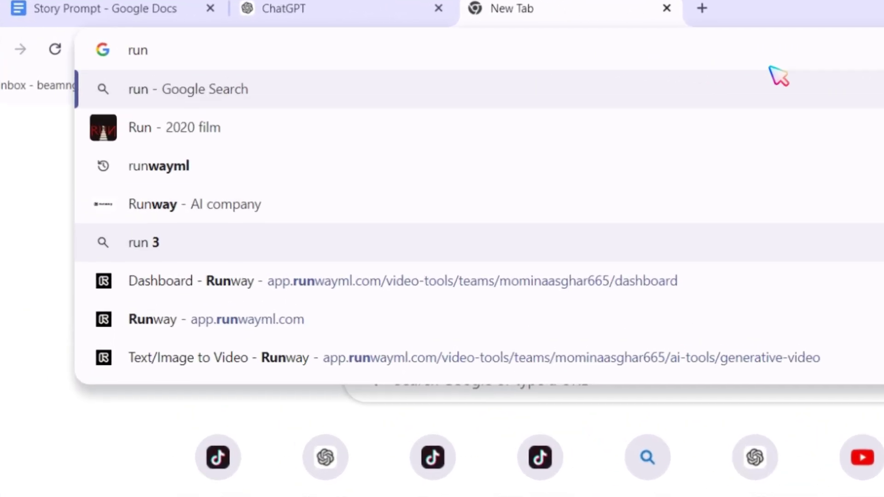
key("Down")
key("Down")
key("Return")
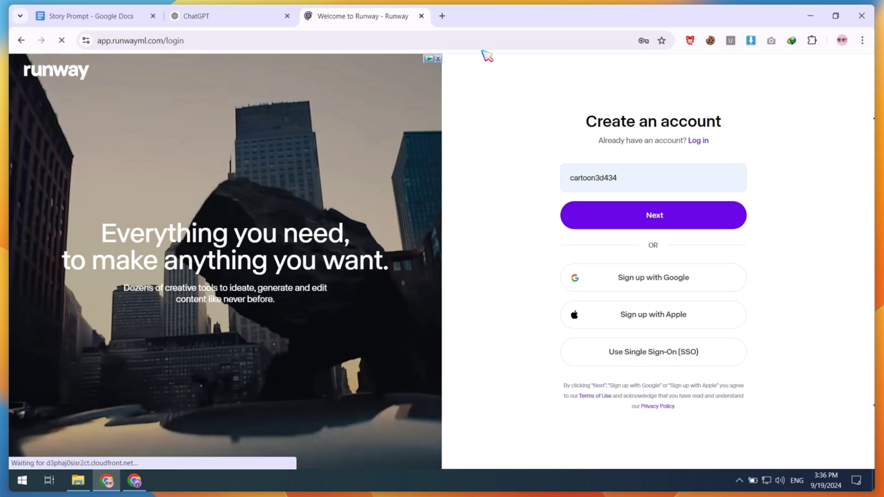
Find a temporary e-mail service via a 'temp' Google search in a new tab
key("ctrl+t")
type("temp")
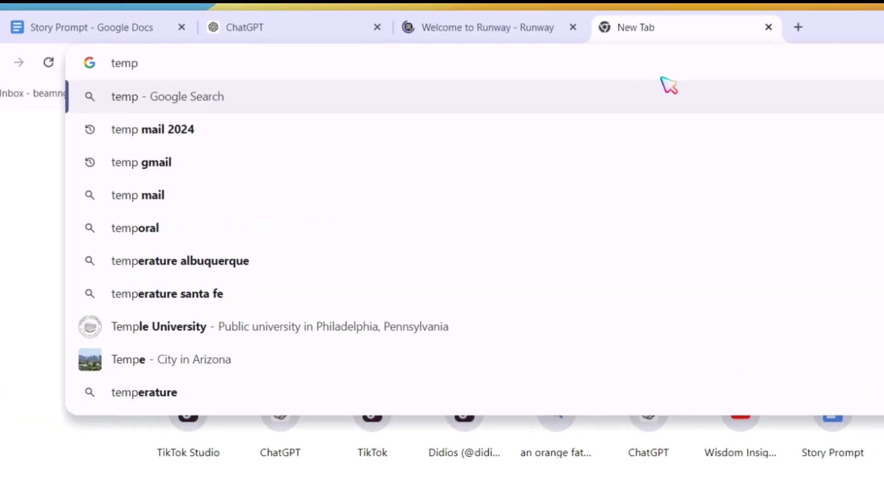
key("Down")
key("Return")
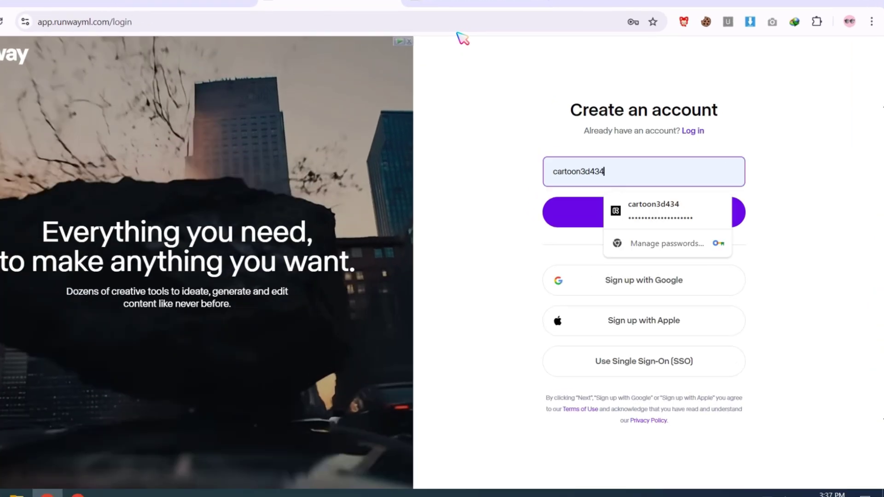
Enter the temporary e-mail in Runway's sign-up, then fill in the username and account password
key("ctrl+a")
key("ctrl+v")
key("Return")
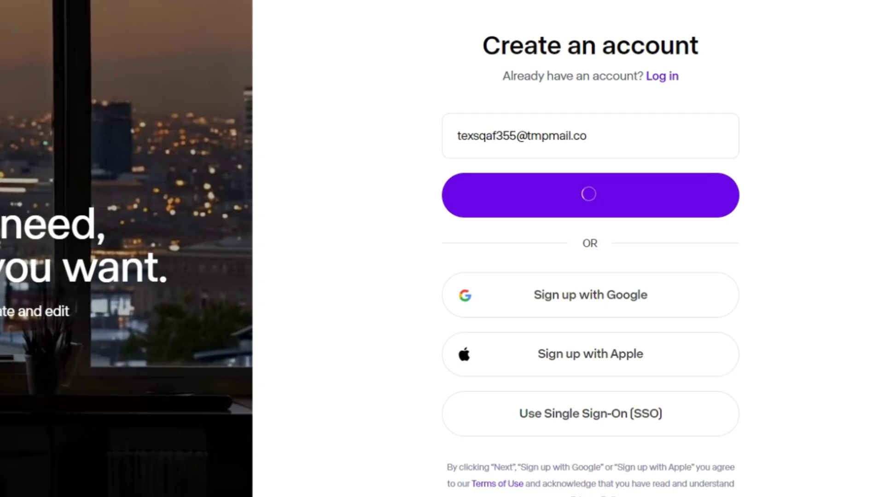
key("ctrl+v")
key("shift+Left")
key("shift+Left")
key("shift+Left")
key("shift+Left")
key("shift+Left")
key("shift+Left")
key("shift+Left")
key("shift+Left")
key("shift+Left")
key("shift+Left")
key("shift+Left")
key("BackSpace")
key("Tab")
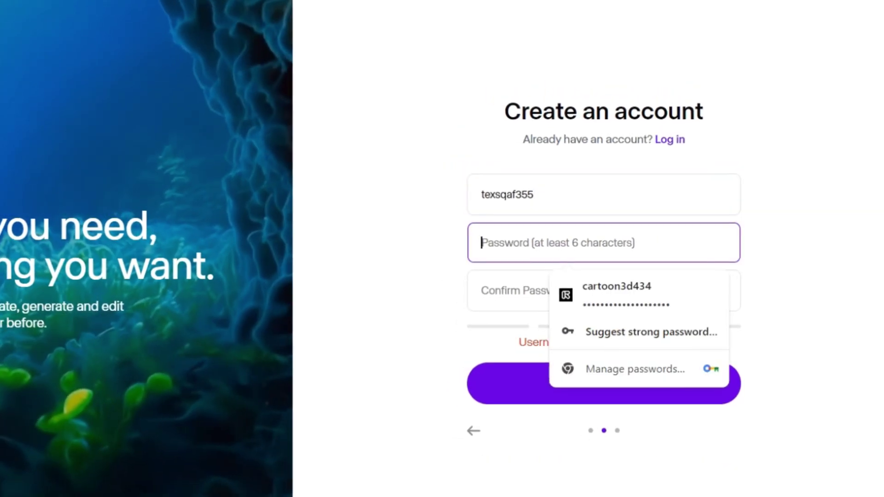
key("ctrl+v")
key("Tab")
key("ctrl+v")
Save the password in the browser and fill in placeholder first and last names
left_click(535, 194)
key("BackSpace")
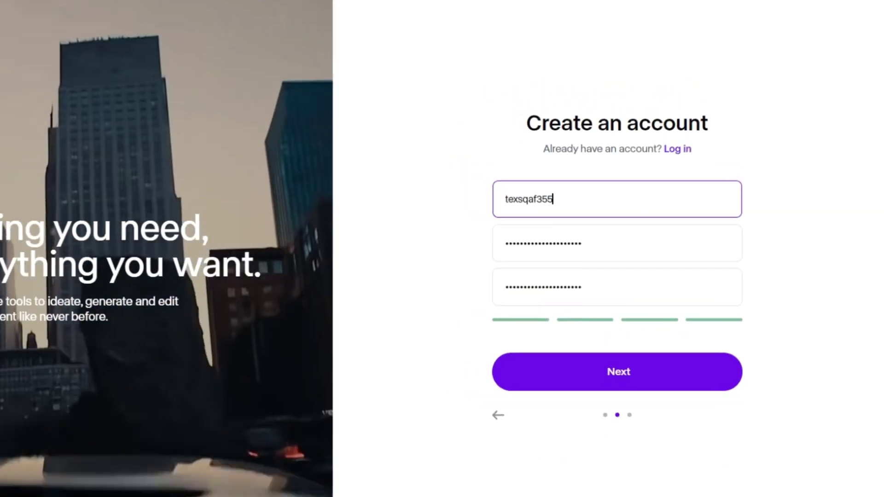
left_click(559, 201)
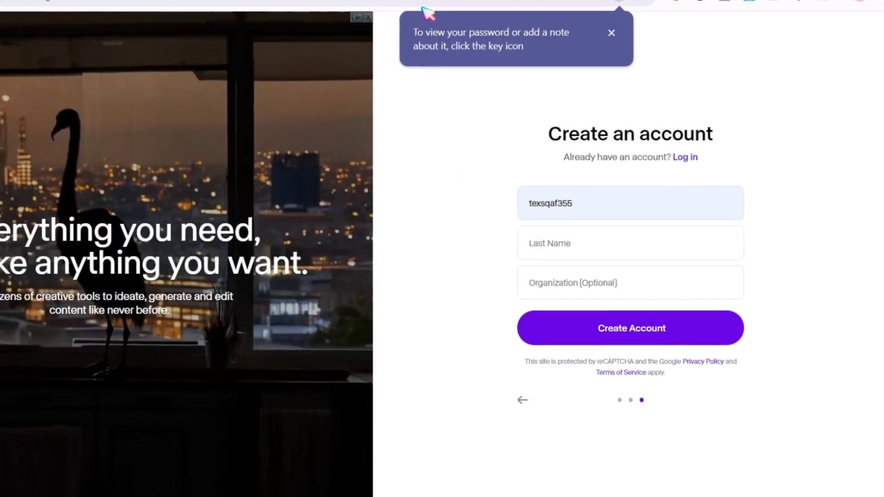
type("fdsddf")
key("Tab")
type("fsdf")
key("Return")
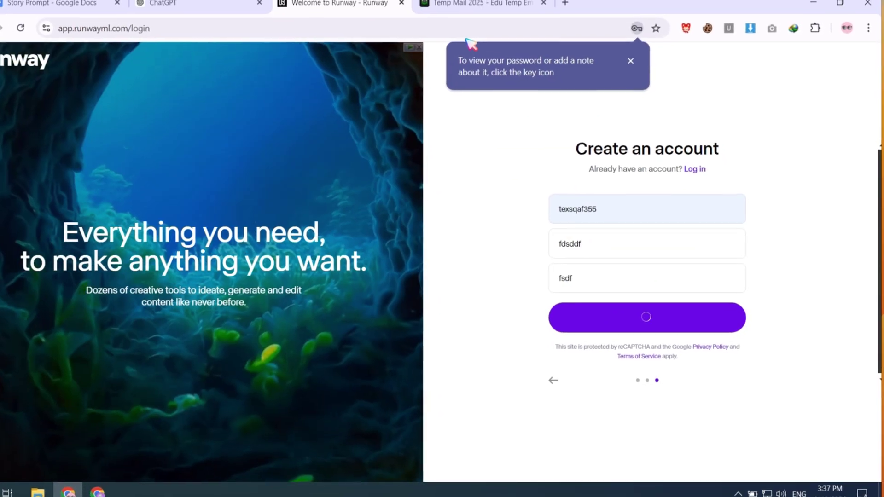
Copy Runway's verification code from the Temp Mail inbox and submit it on Runway
key("ctrl+Tab")
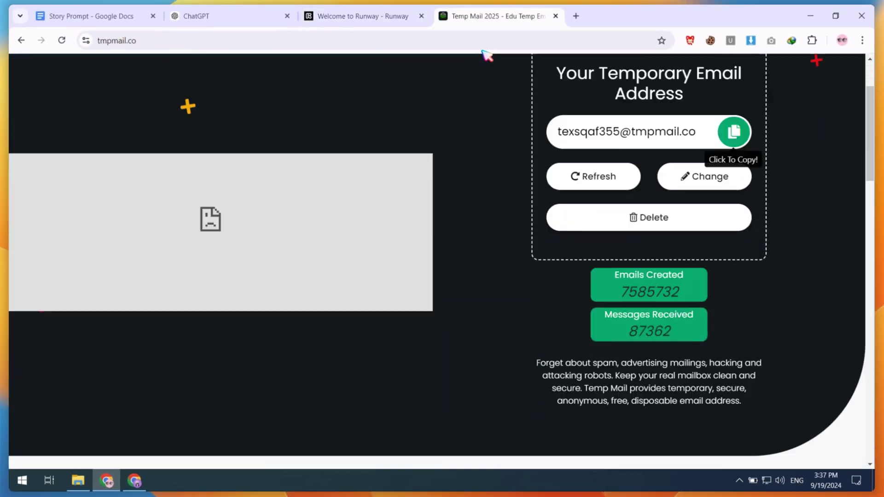
scroll(471, 44, "down", 5)
scroll(487, 55, "up", 5)
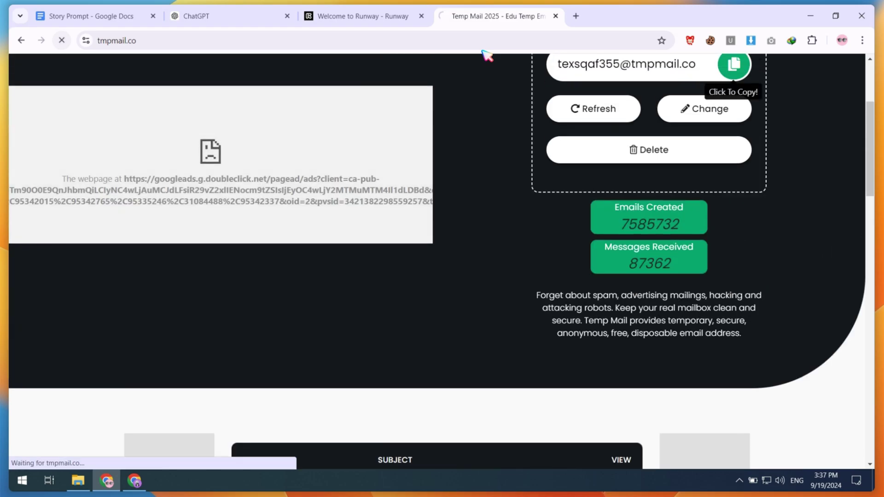
scroll(487, 55, "down", 6)
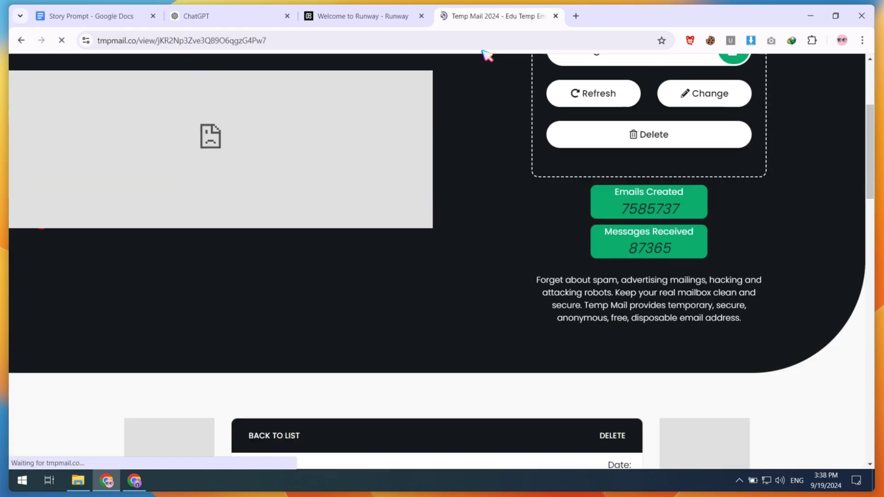
scroll(486, 55, "down", 8)
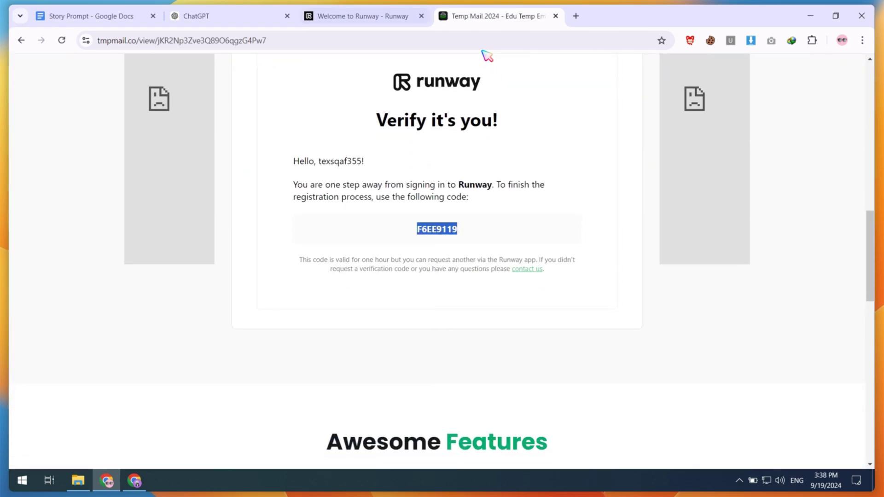
key("ctrl+c")
key("ctrl+shift+Tab")
key("ctrl+v")
key("Return")
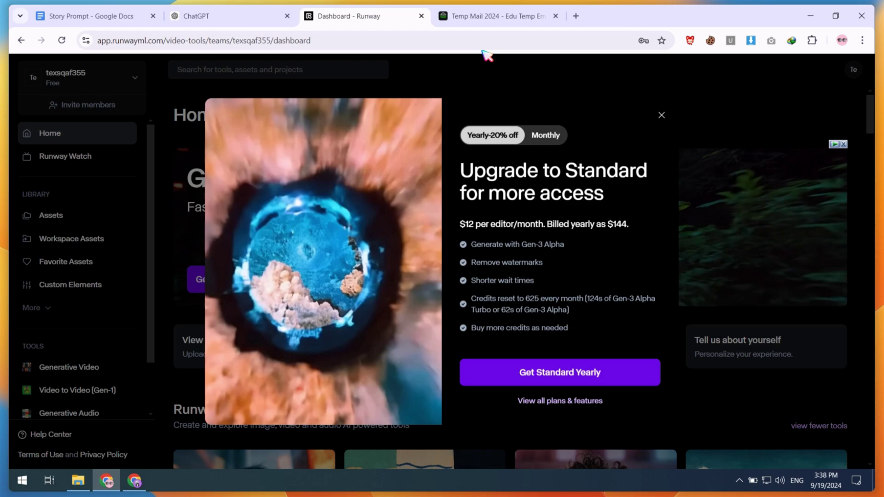
Dismiss the upgrade offer and open Runway's Generative Video tool
key("Escape")
scroll(487, 56, "down", 6)
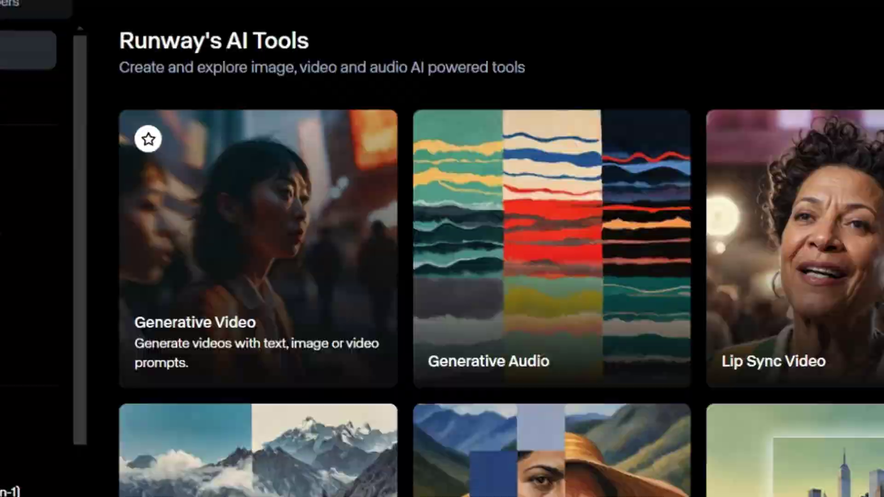
left_click(258, 248)
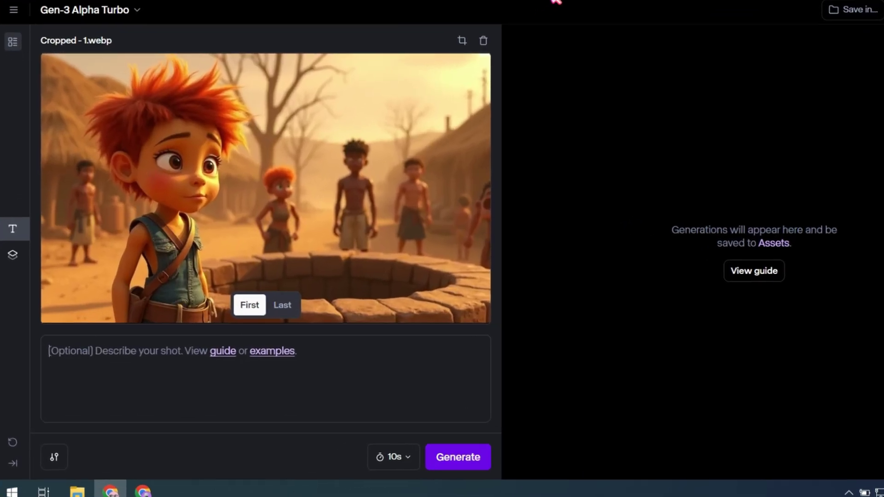
Generate a 5s clip of 'the boy is checking the well', then start the walking-and-reading clip
type("the boy is checking the well")
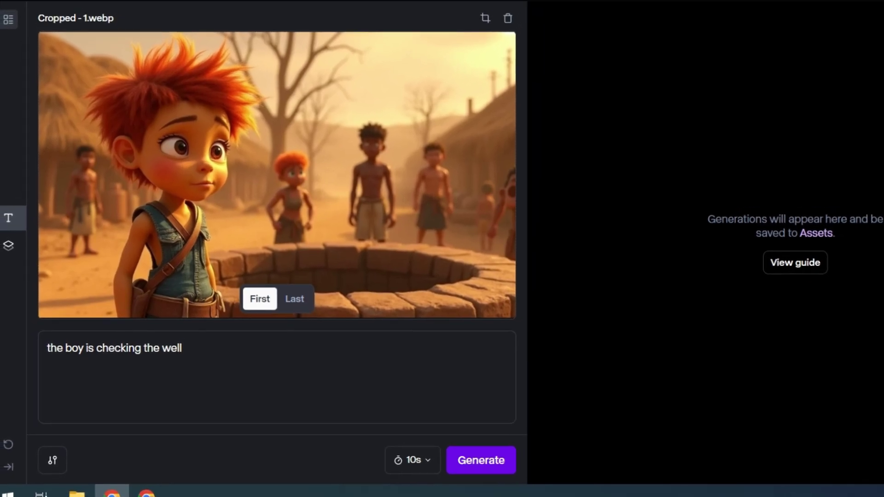
key("space")
key("Up")
key("Return")
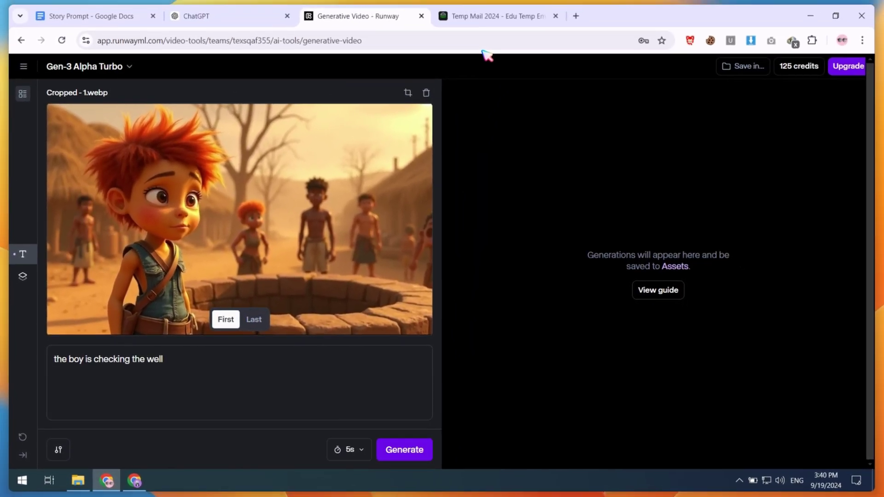
key("ctrl+Return")
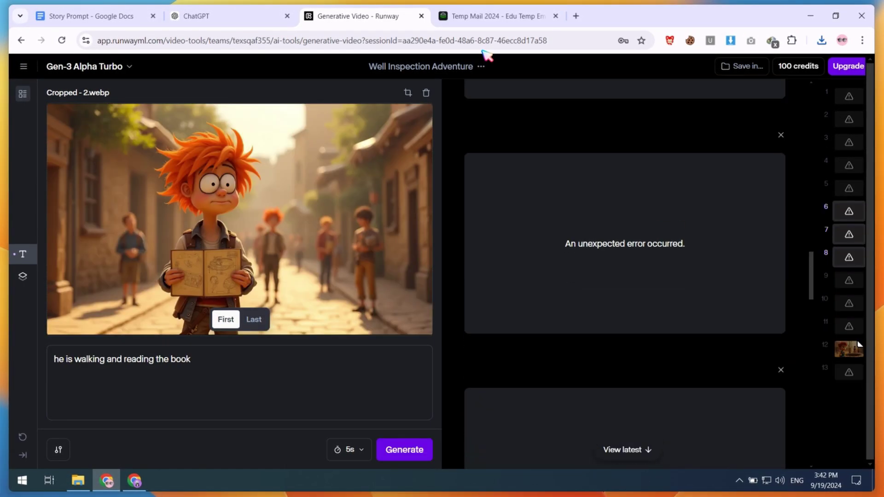
left_click(850, 165)
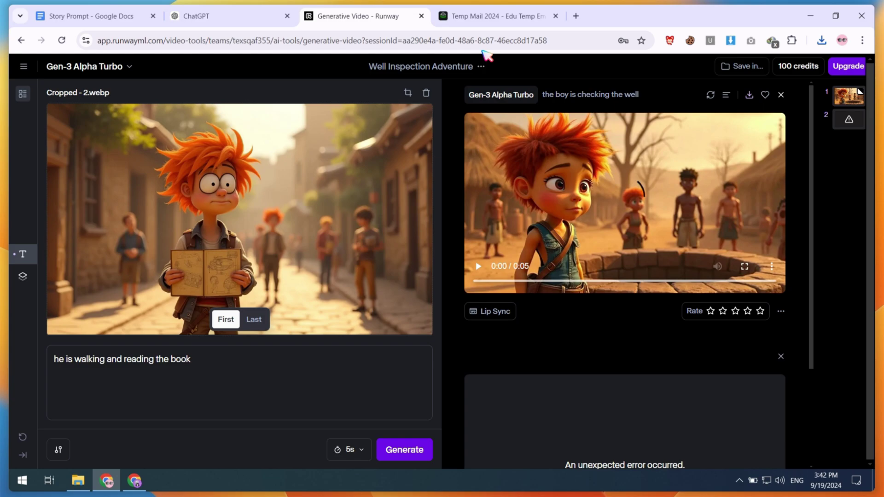
key("ctrl+Return")
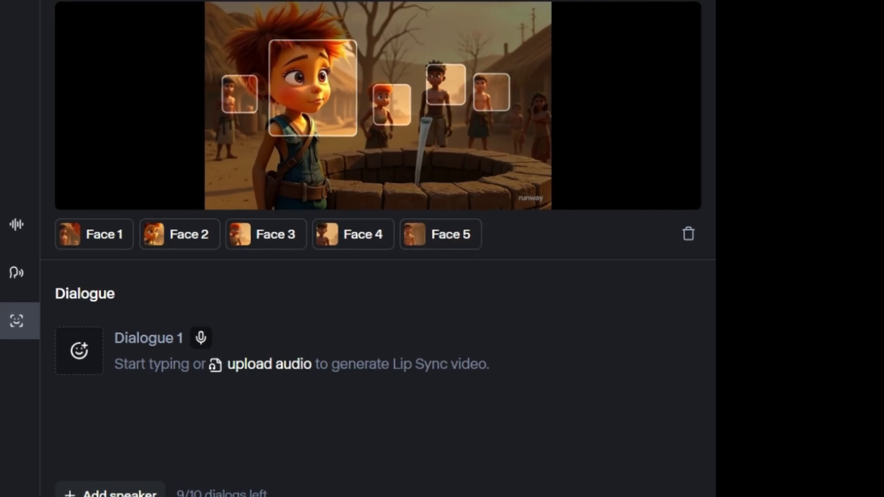
Set Dialogue 1's speaking face and voice in Lip Sync Video and paste in the narration
scroll(384, 367, "down", 1)
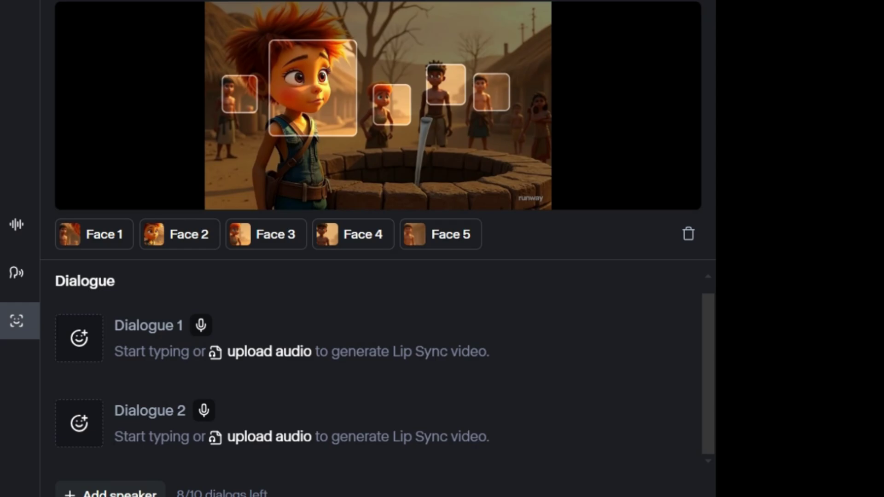
left_click(79, 339)
key("Escape")
left_click(688, 234)
left_click(618, 320)
left_click(201, 325)
key("Escape")
scroll(385, 366, "up", 1)
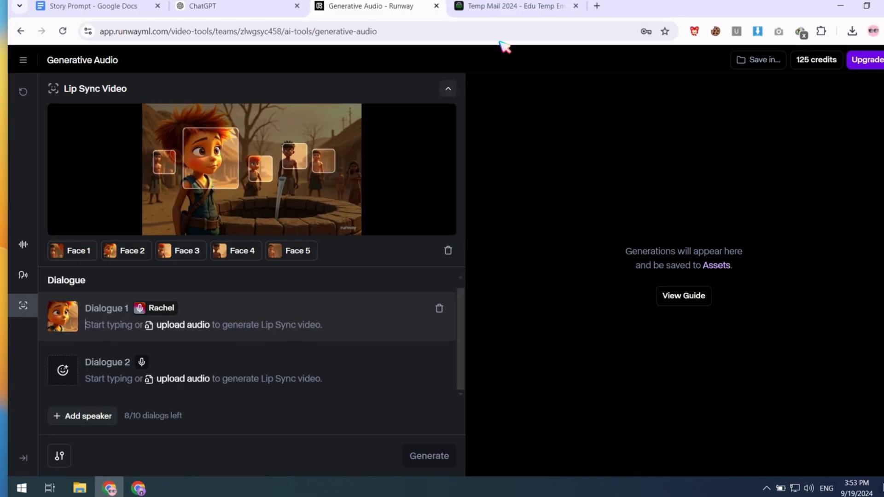
key("ctrl+v")
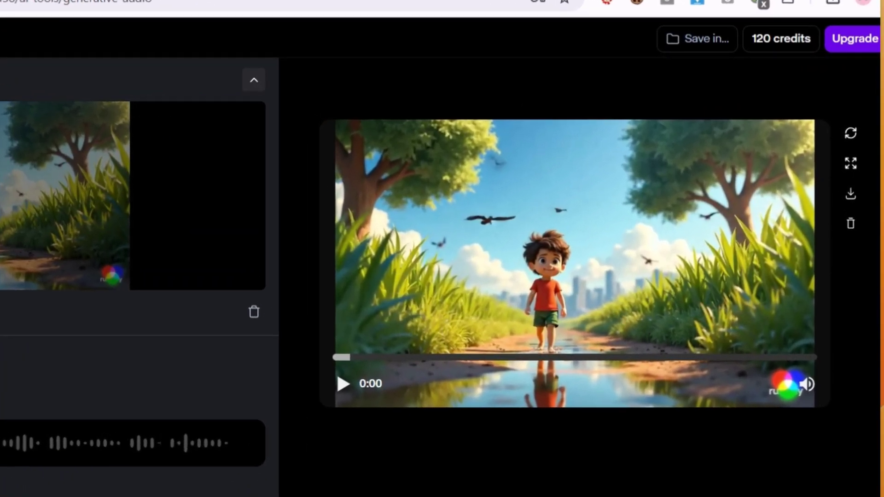
Play the lip-sync result, preview the Rachel voice, and stop the narration playback
left_click(340, 380)
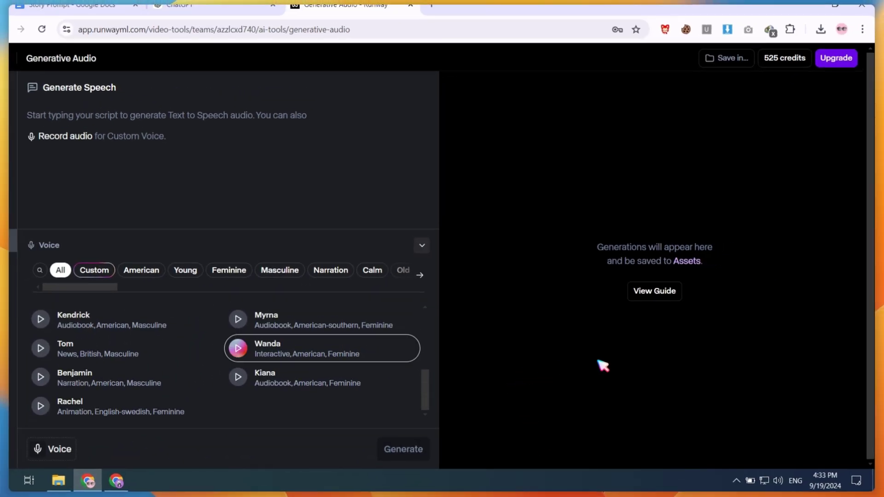
key("Tab")
key("Tab")
key("Tab")
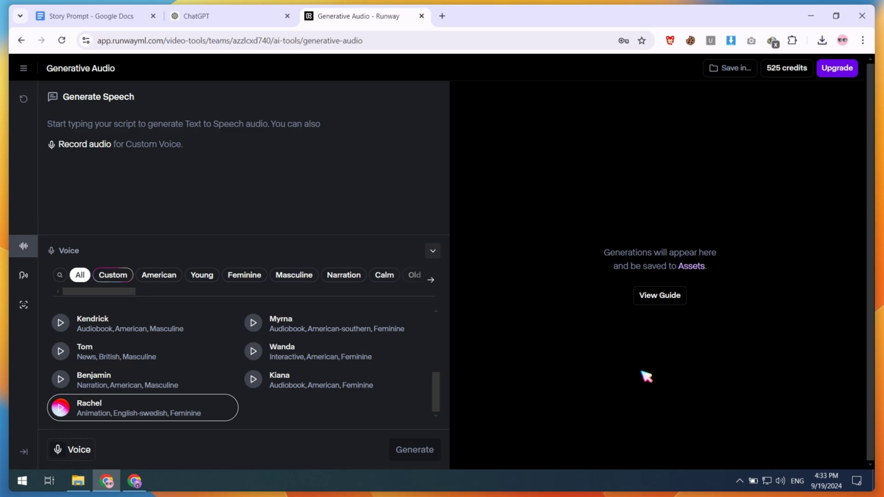
key("Return")
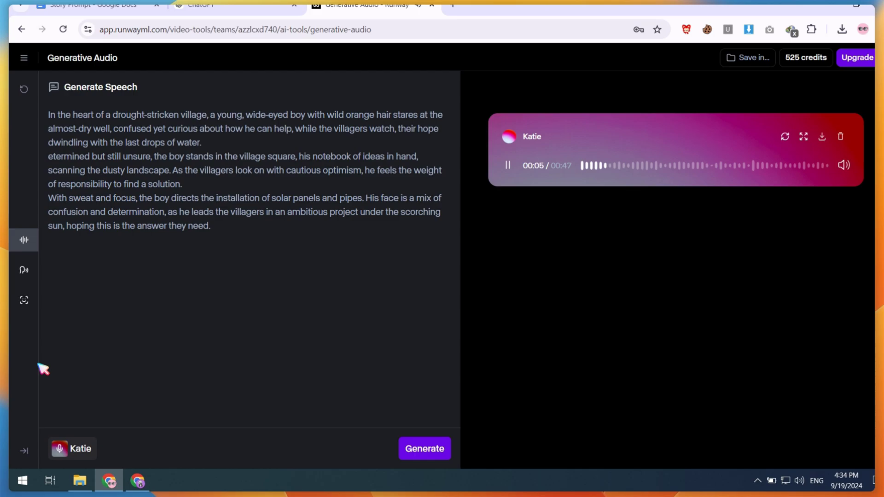
key("space")
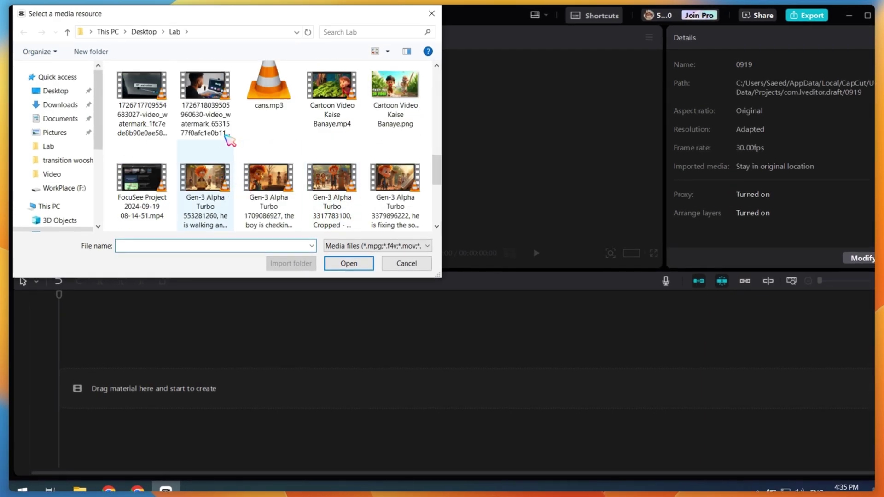
Import the four Gen-3 clips with story.mp3 and drop them onto the timeline
left_click_drag(405, 152, 274, 305)
scroll(270, 133, "down", 5)
key("Return")
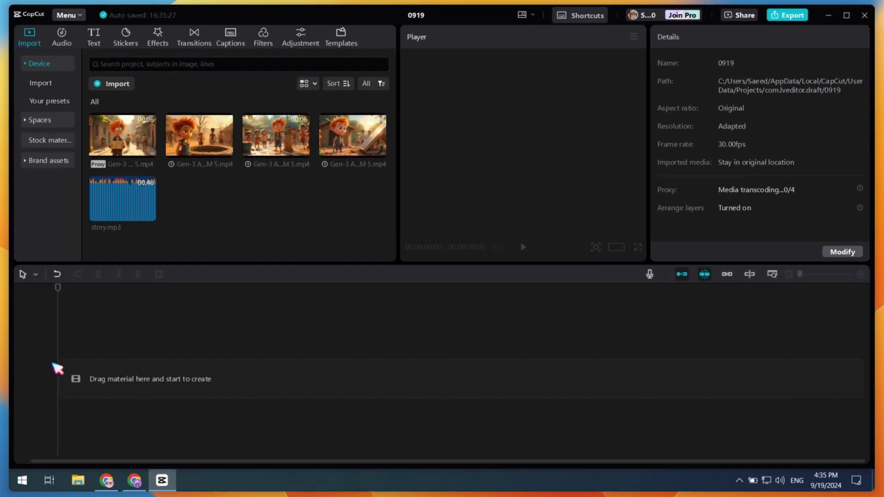
left_click_drag(57, 368, 57, 368)
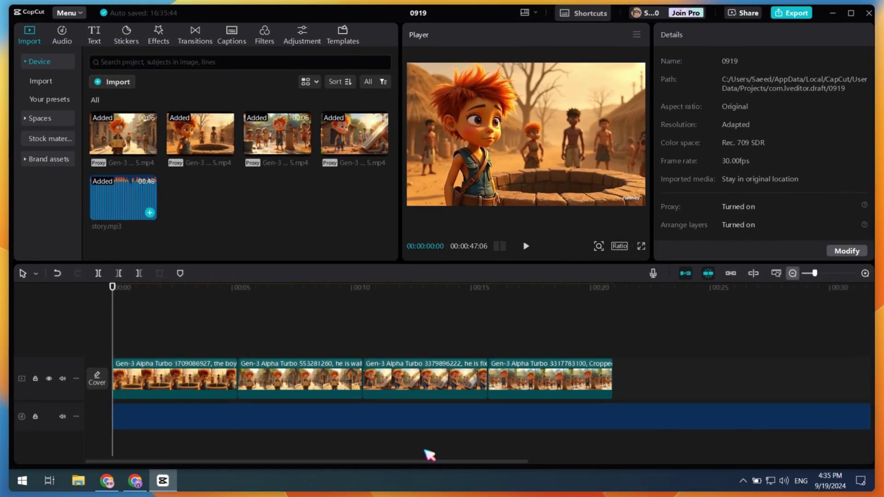
Play the timeline, pause around 15 seconds, and split story.mp3 at the playhead
key("space")
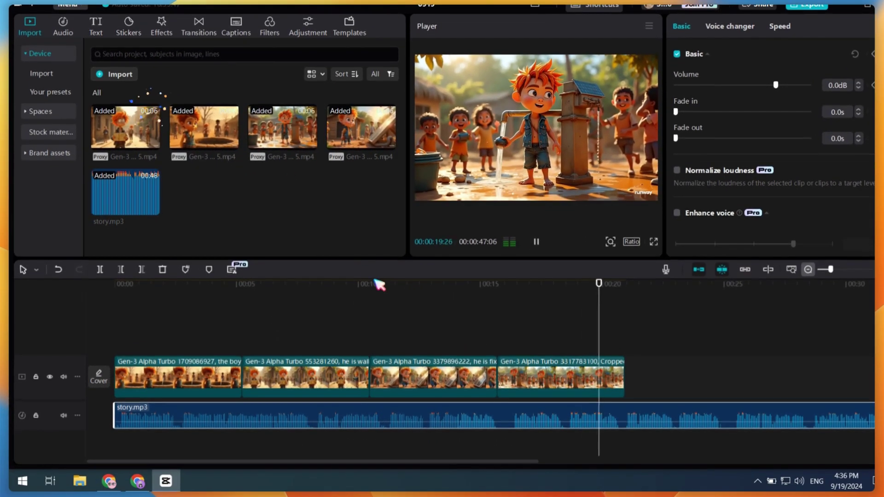
key("space")
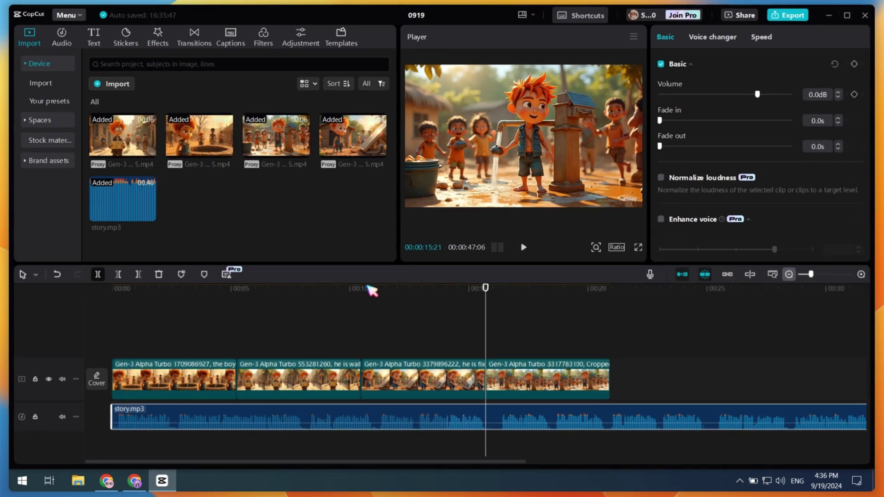
key("ctrl+b")
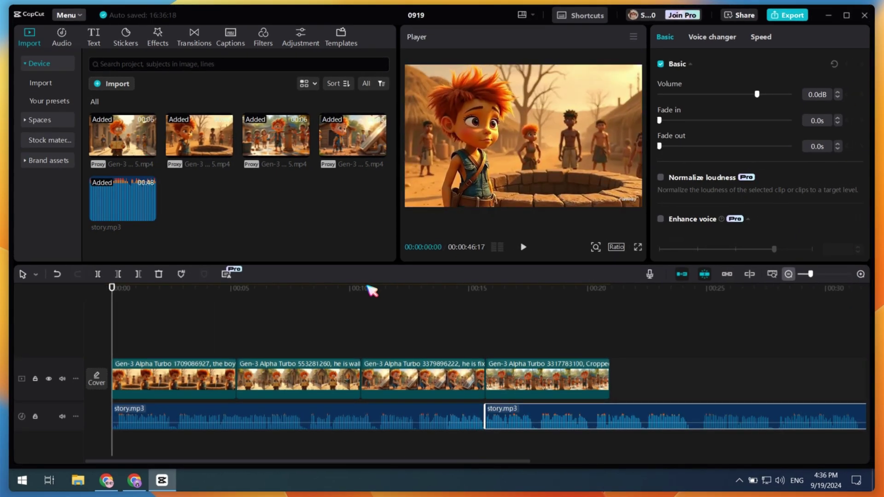
key("Up")
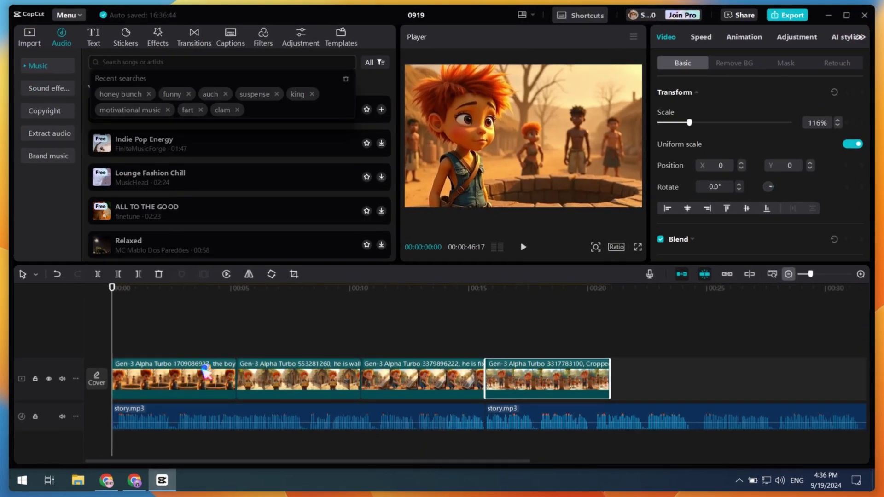
Search CapCut's music library for 'story telling background music' and deselect the timeline clip
key("ctrl+v")
key("Return")
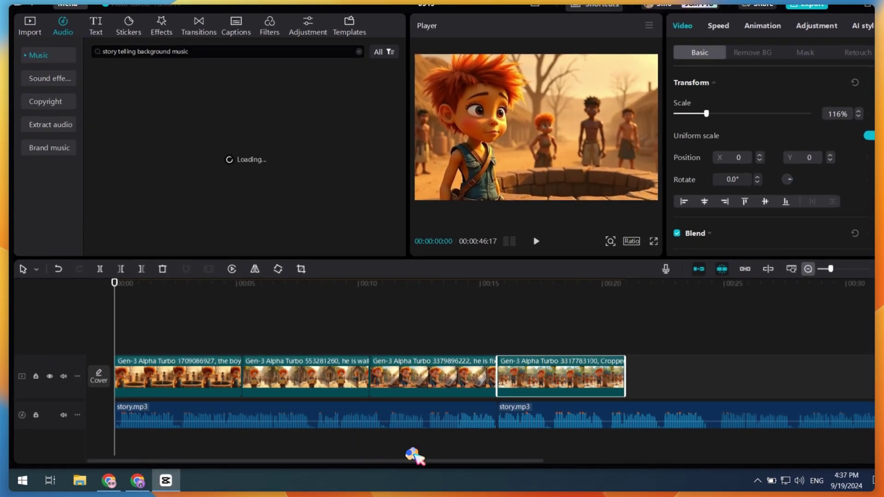
left_click(831, 376)
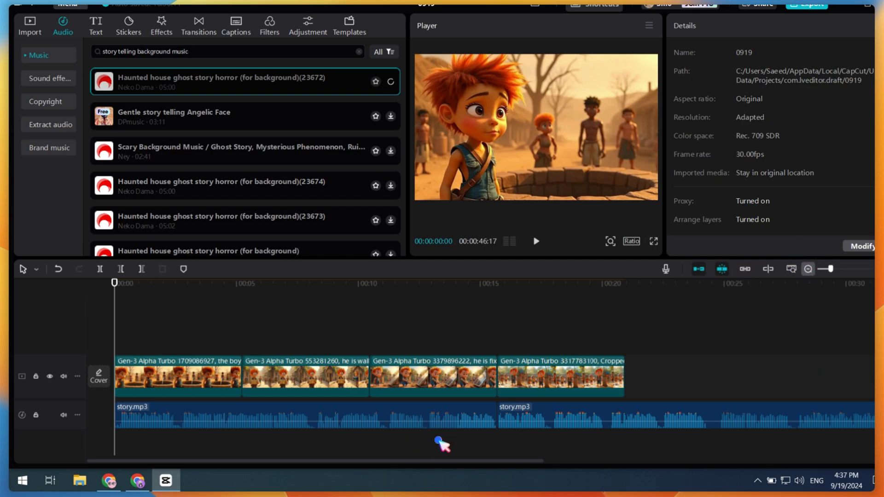